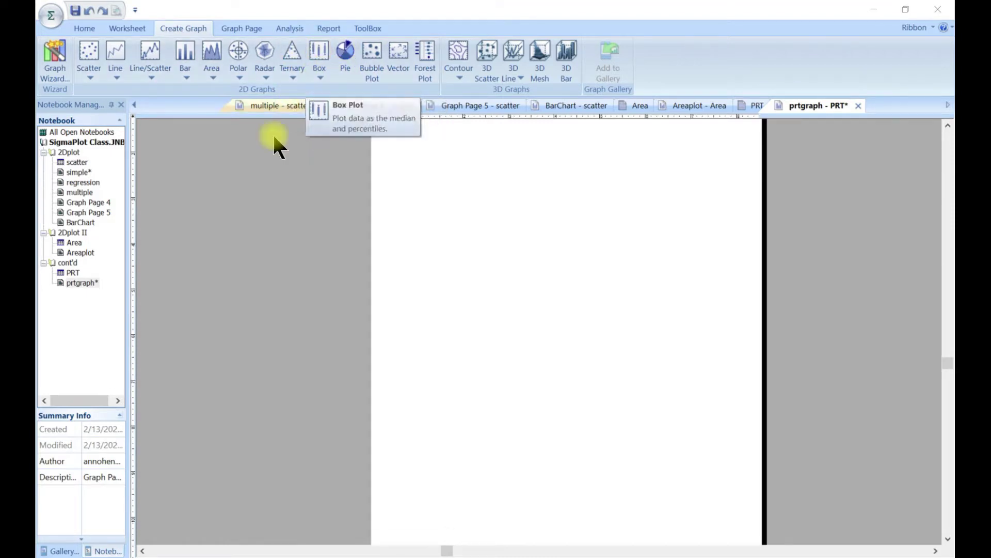
Open the PRT worksheet with its ten rows of R1–R3 and Theta1–Theta3 data
double_click(73, 272)
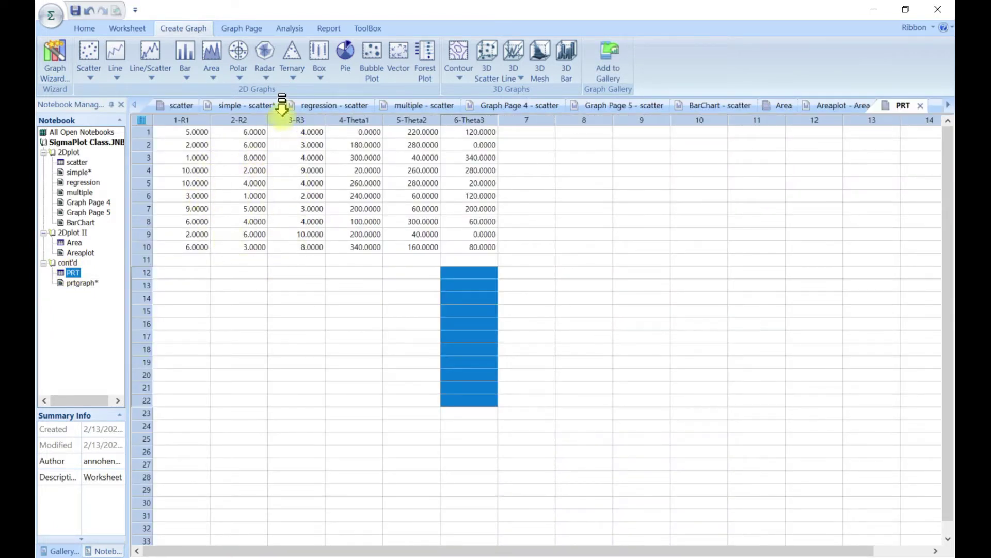
left_click(320, 76)
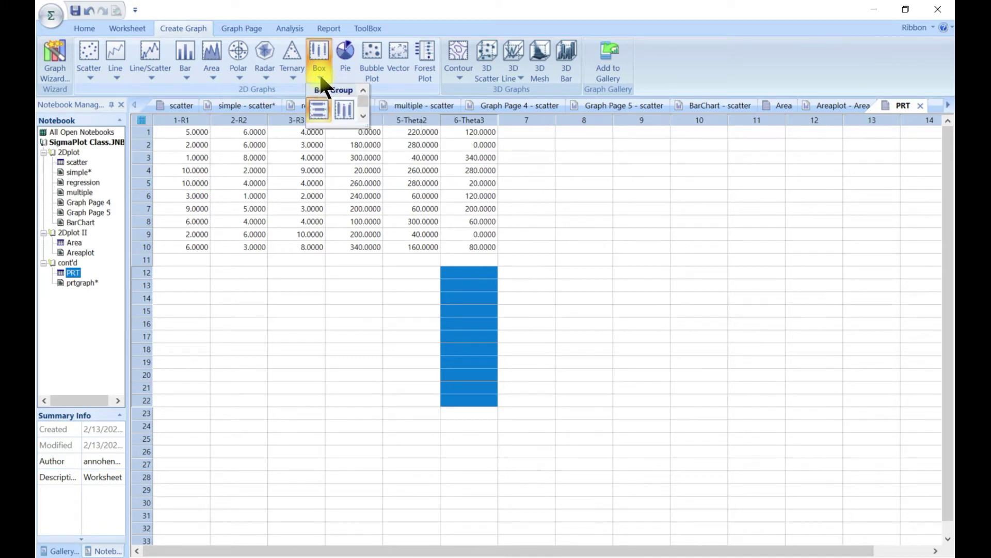
Build a Many Y vertical box plot using 1-R1, 2-R2 and 3-R3 for Boxes 1–3
left_click(343, 114)
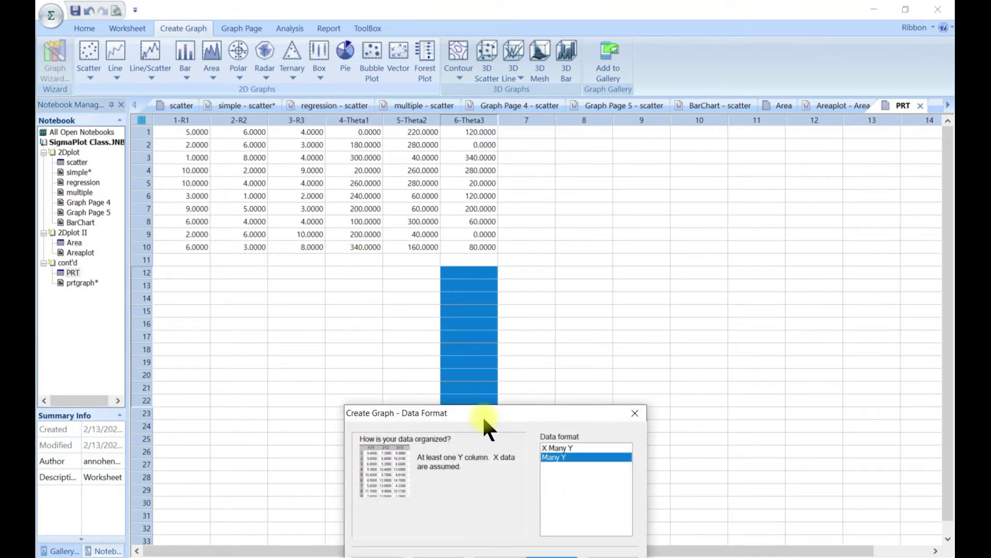
left_click_drag(476, 408, 404, 241)
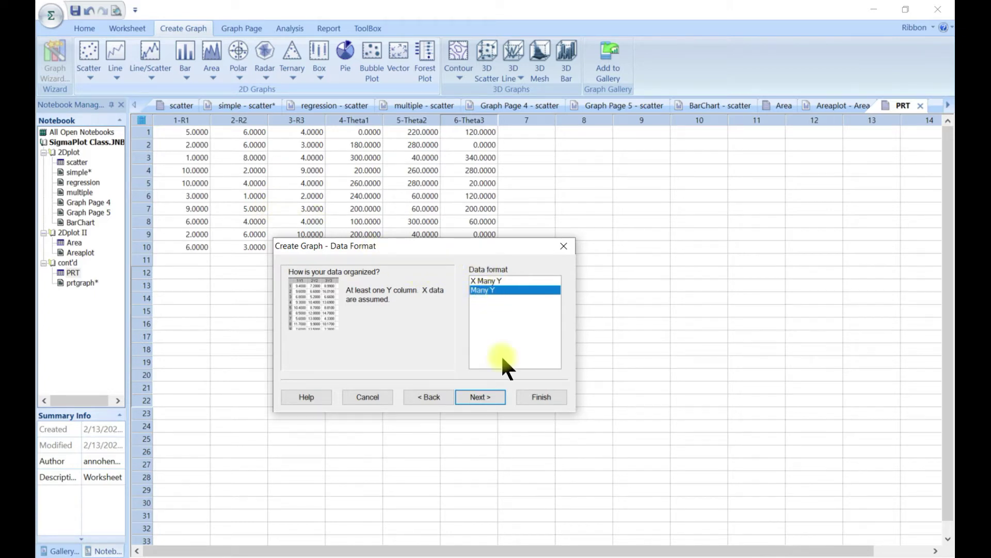
left_click(482, 397)
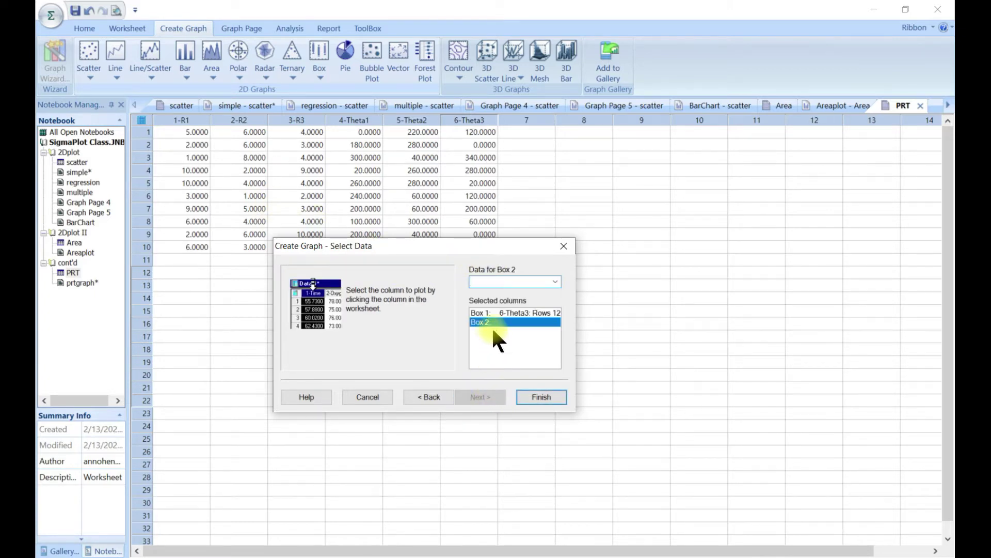
left_click(516, 313)
left_click(552, 281)
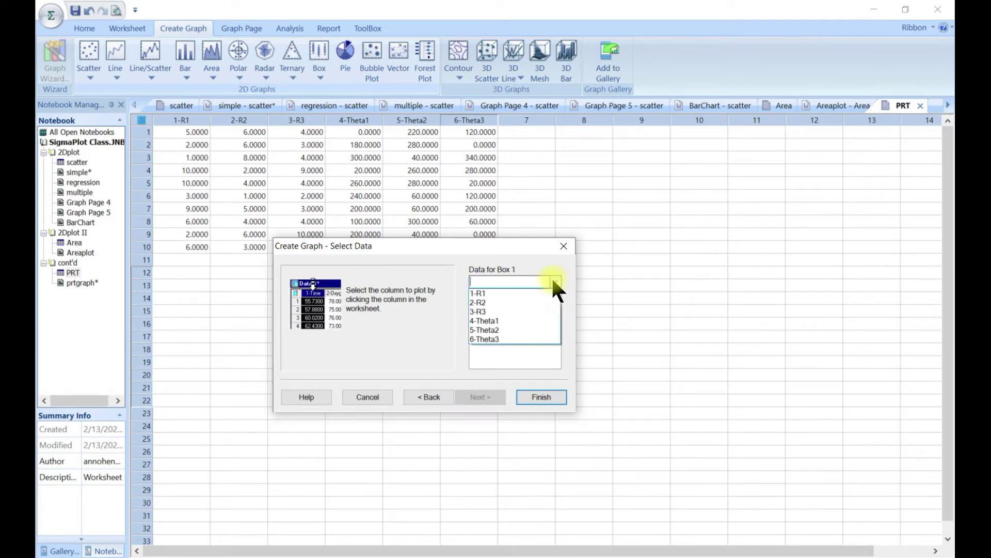
left_click(536, 293)
left_click(558, 281)
left_click(536, 302)
left_click(557, 281)
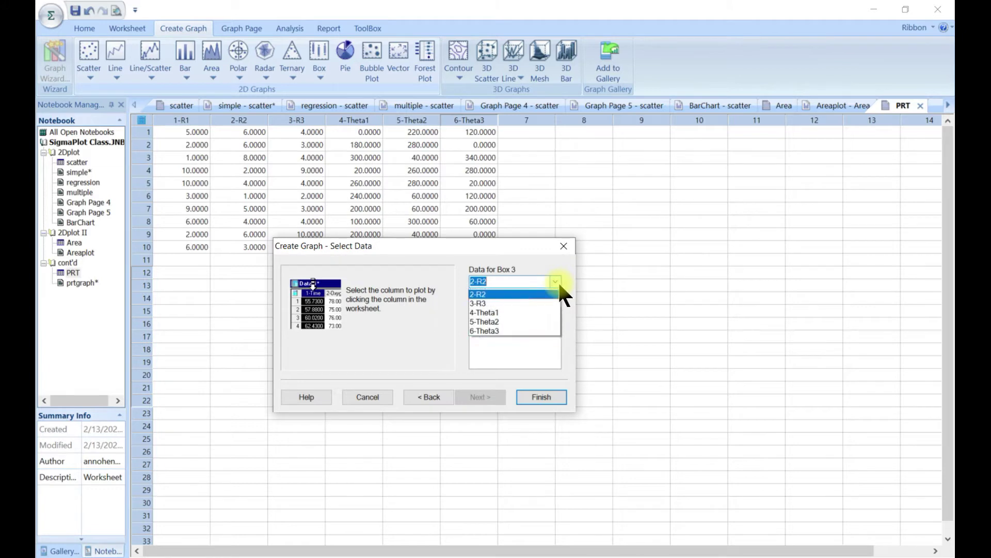
left_click(536, 311)
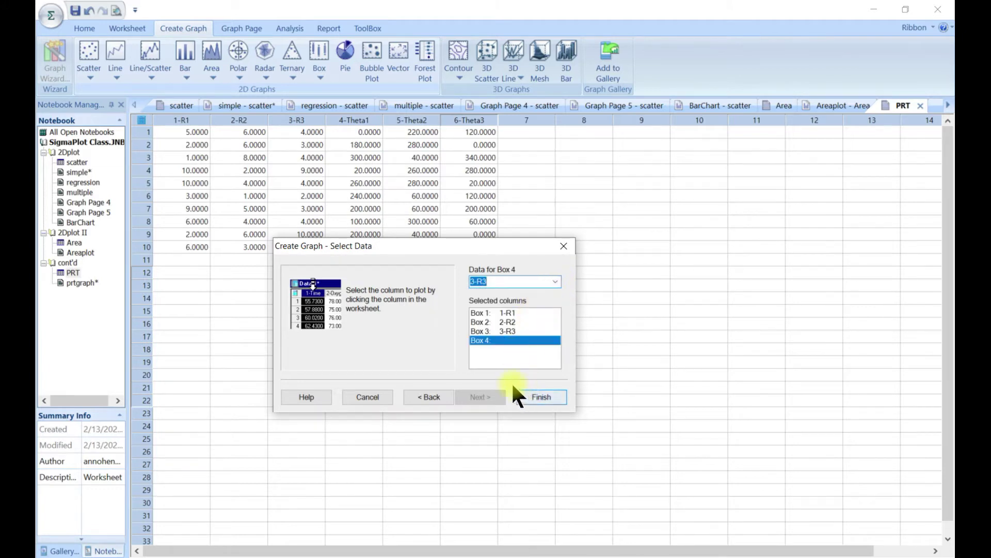
left_click(541, 397)
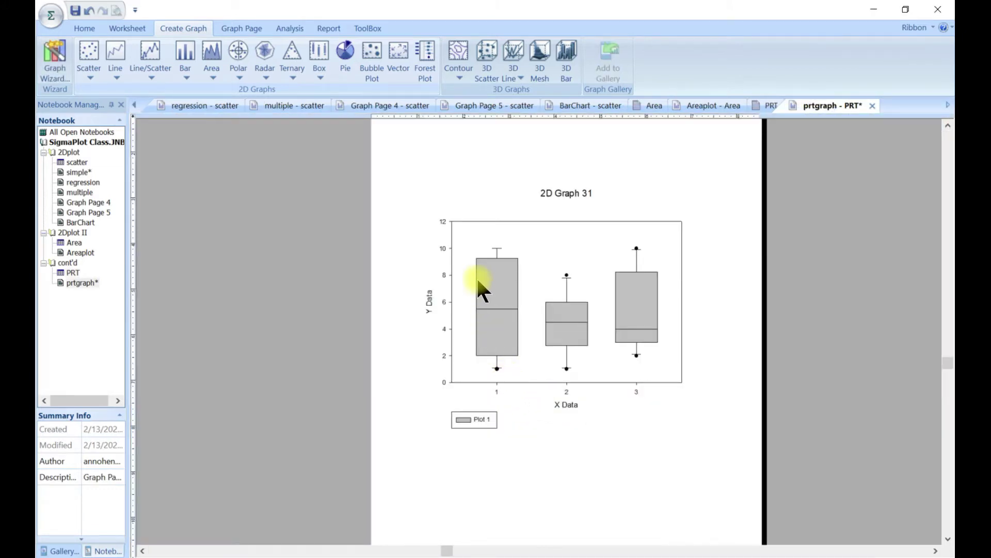
Fill the three boxes red, blue and green using the Party colour scheme
scroll(500, 394, "up", 4)
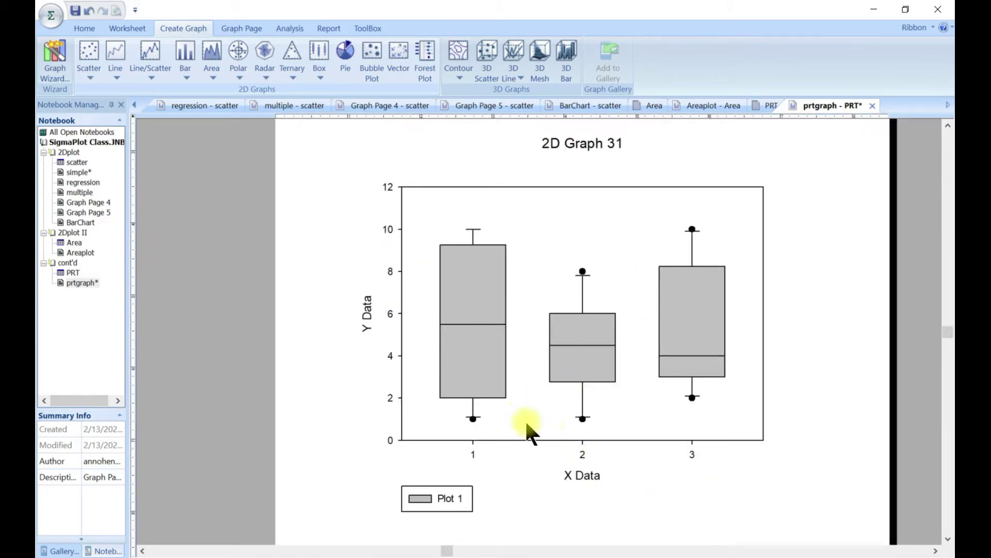
double_click(532, 288)
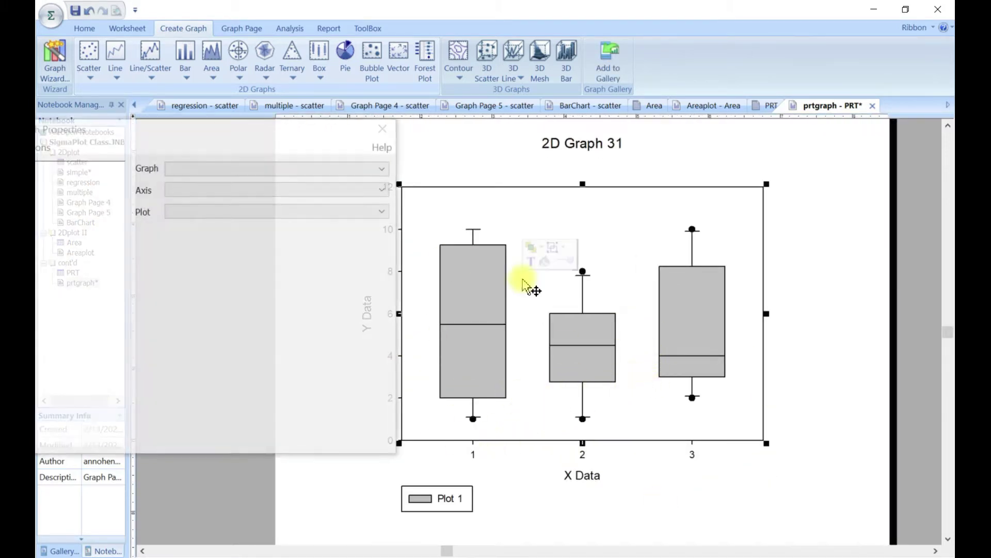
left_click_drag(312, 125, 291, 105)
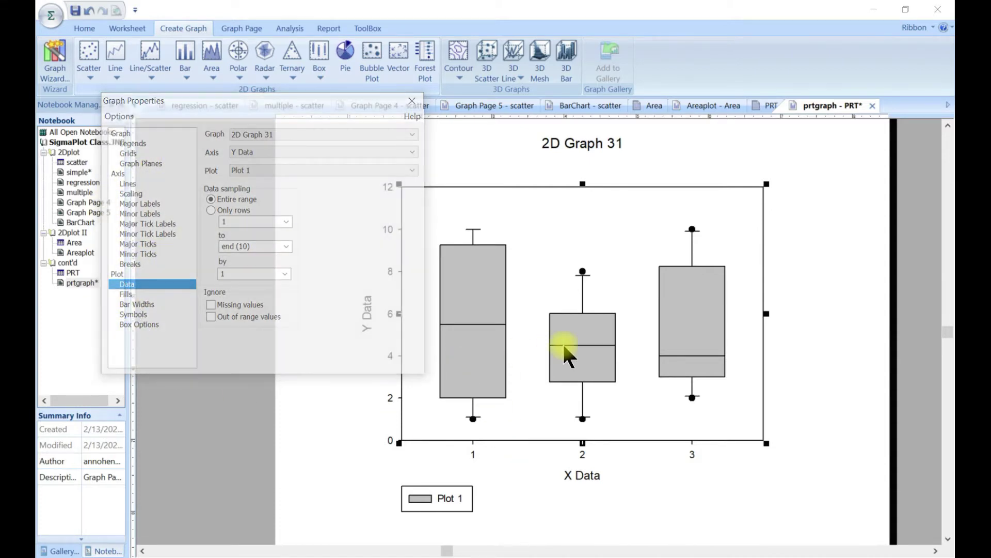
left_click(129, 292)
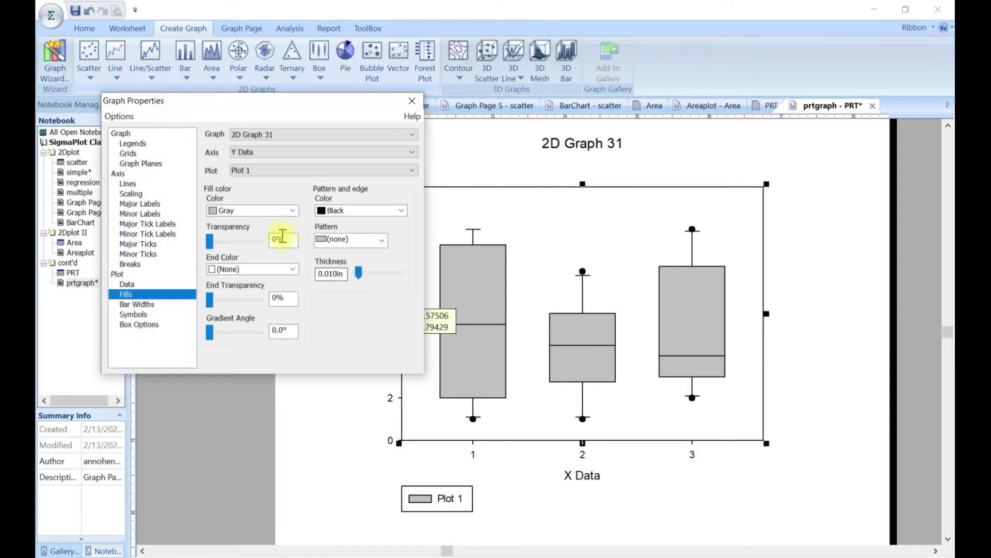
left_click(292, 209)
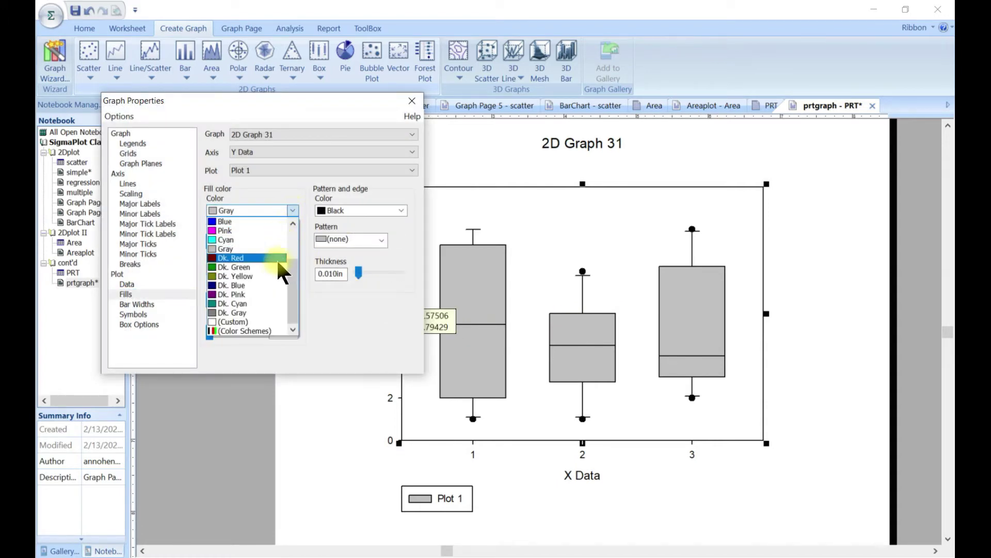
left_click(254, 327)
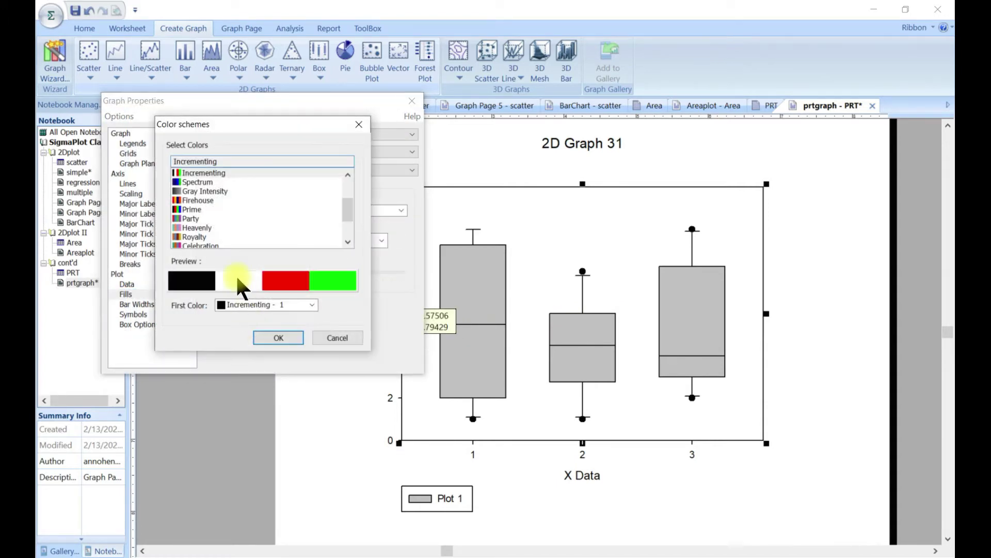
scroll(206, 225, "down", 1)
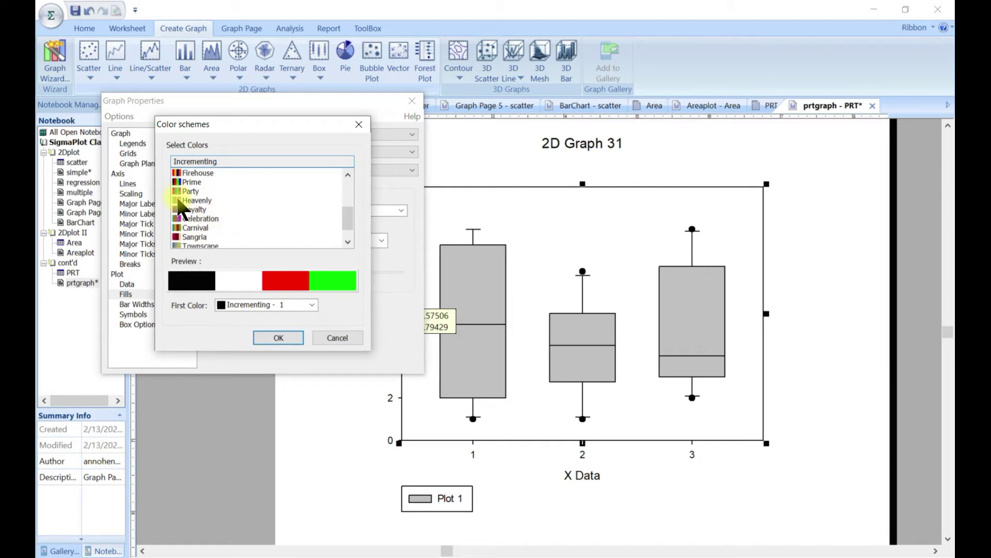
left_click(185, 192)
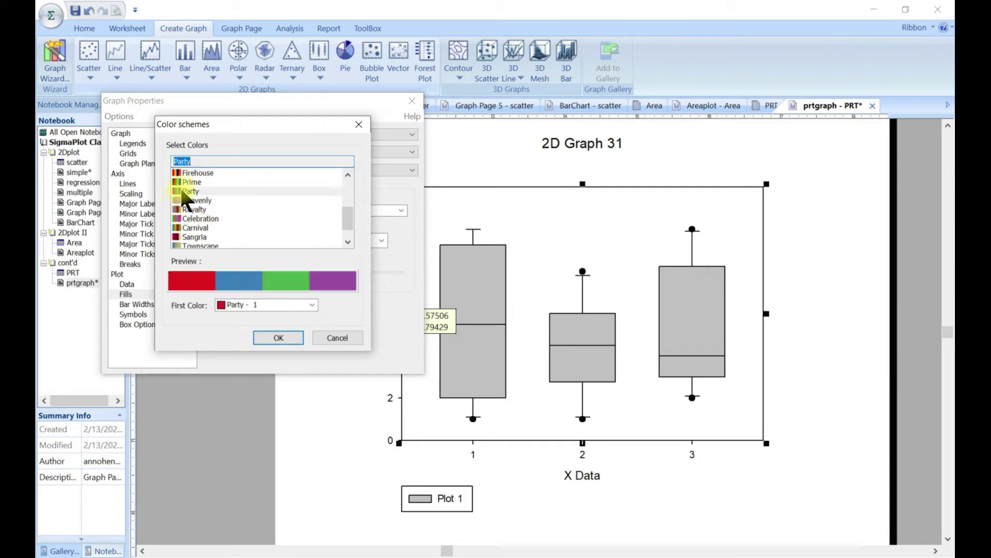
left_click(279, 338)
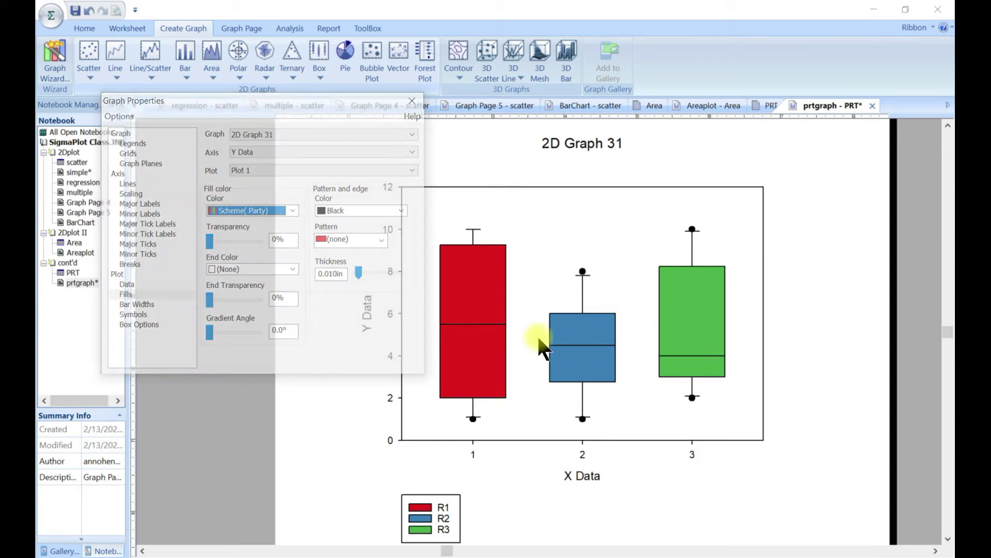
right_click(684, 304)
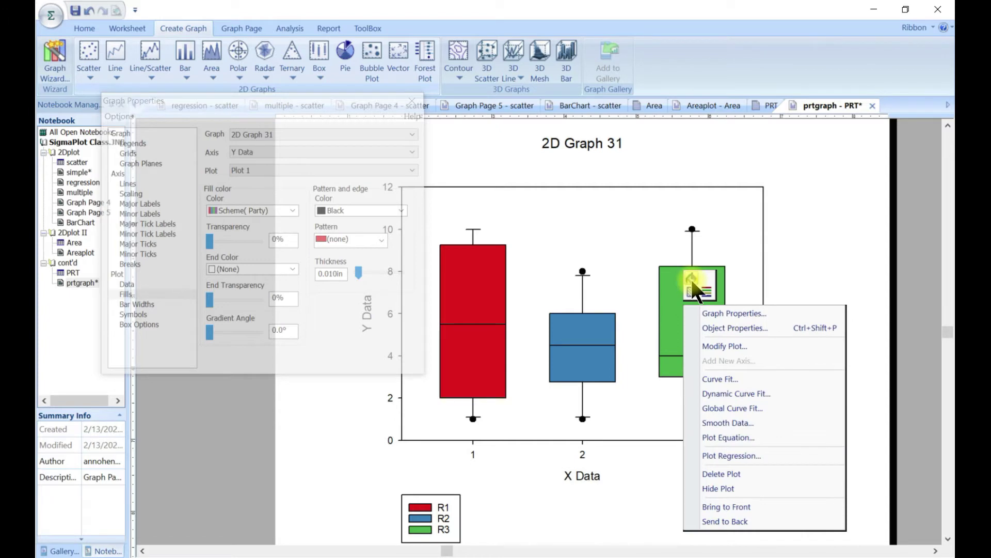
left_click(692, 281)
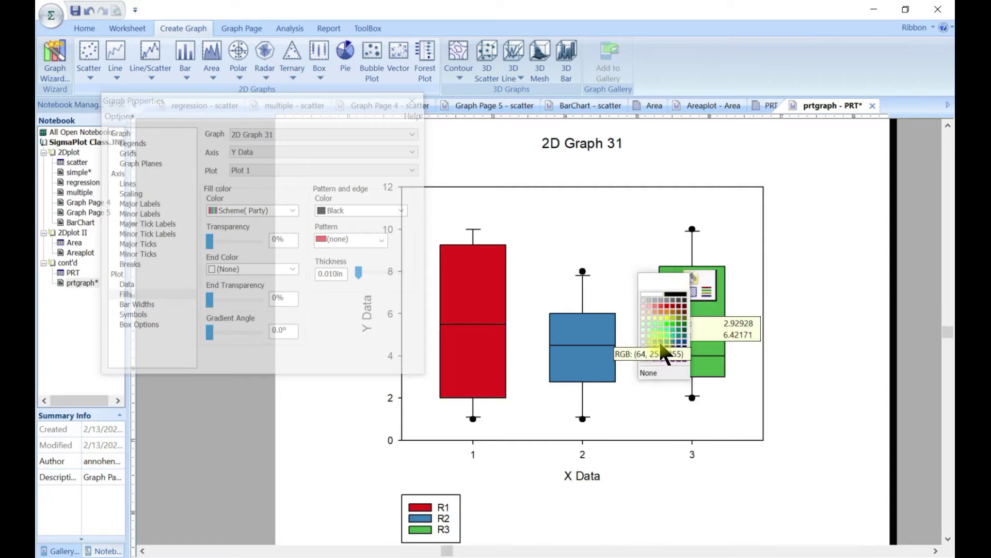
left_click(670, 356)
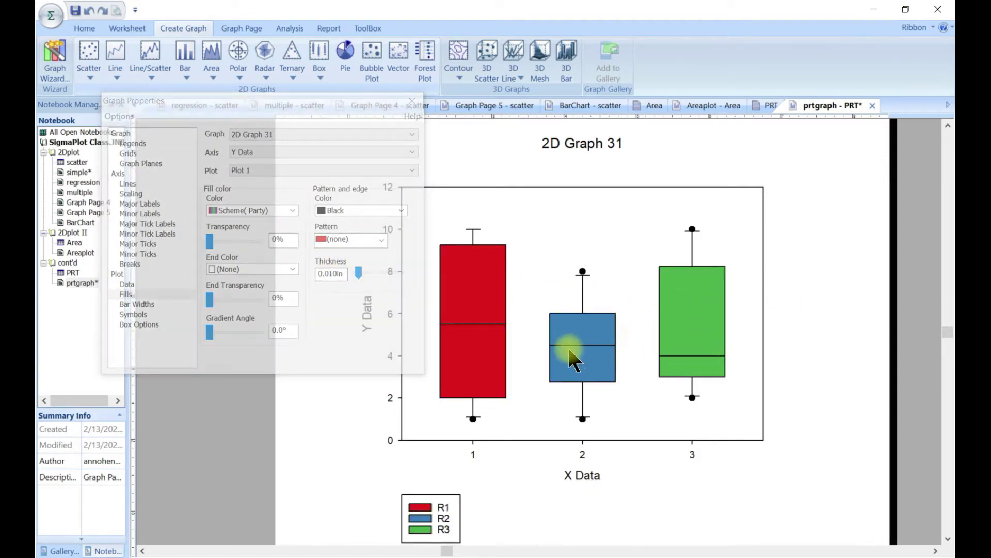
left_click(684, 279)
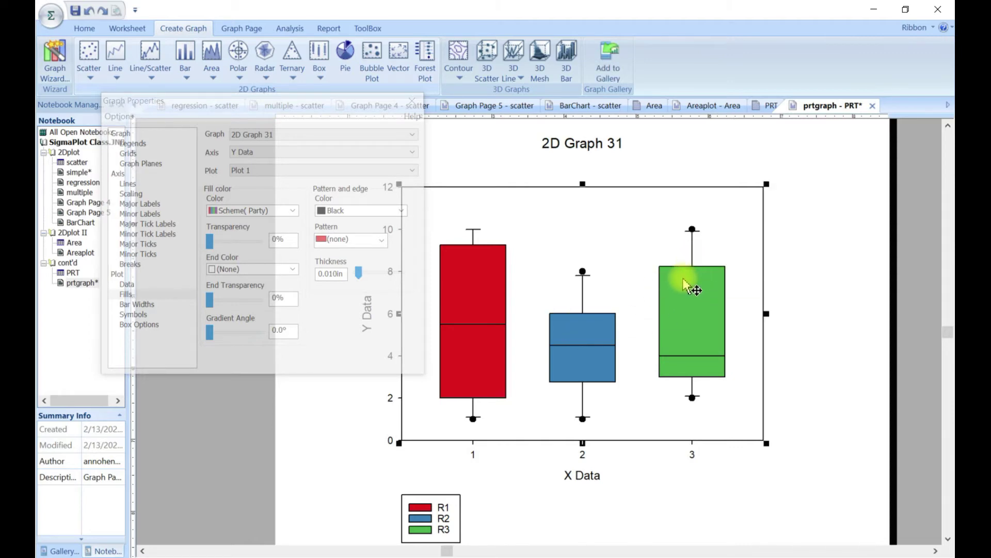
right_click(685, 282)
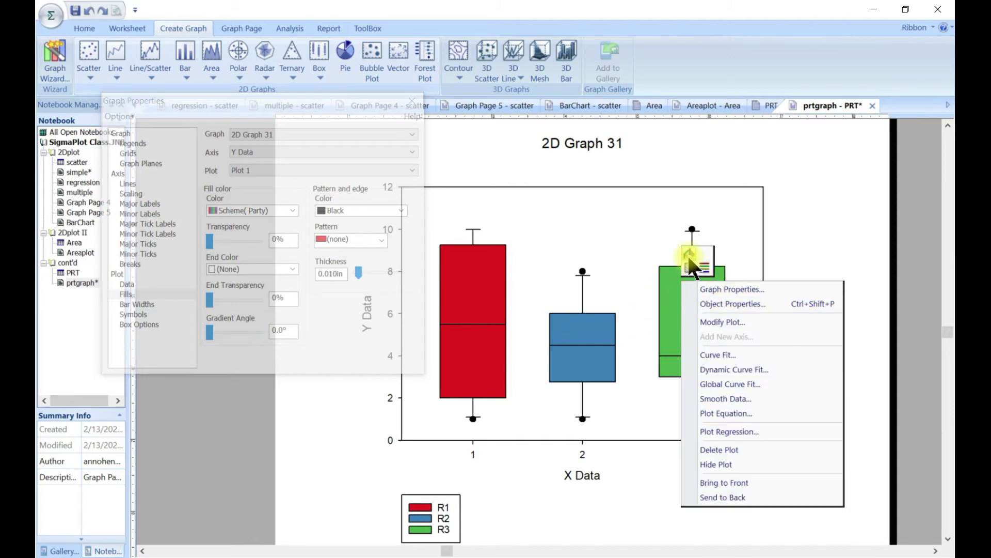
left_click(689, 258)
left_click(669, 340)
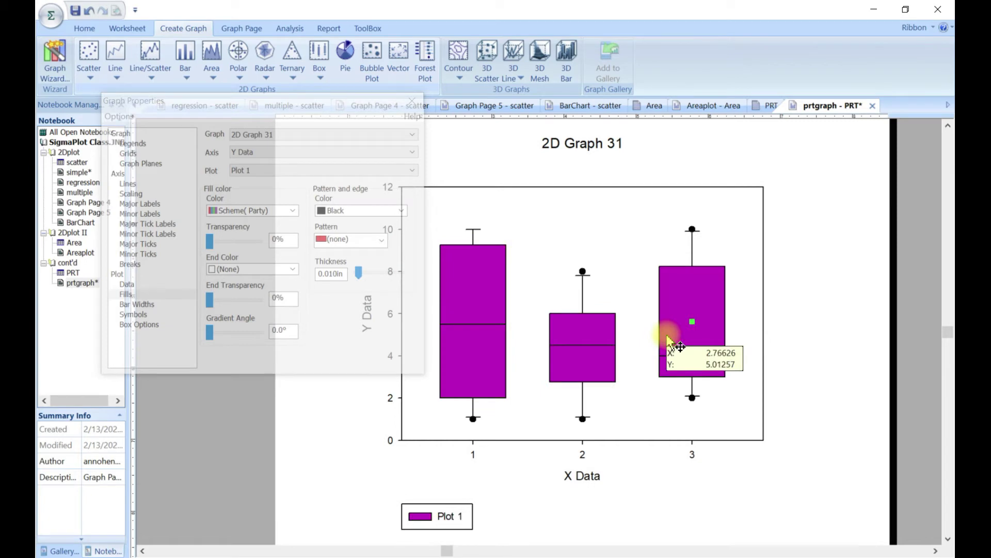
key("ctrl+z")
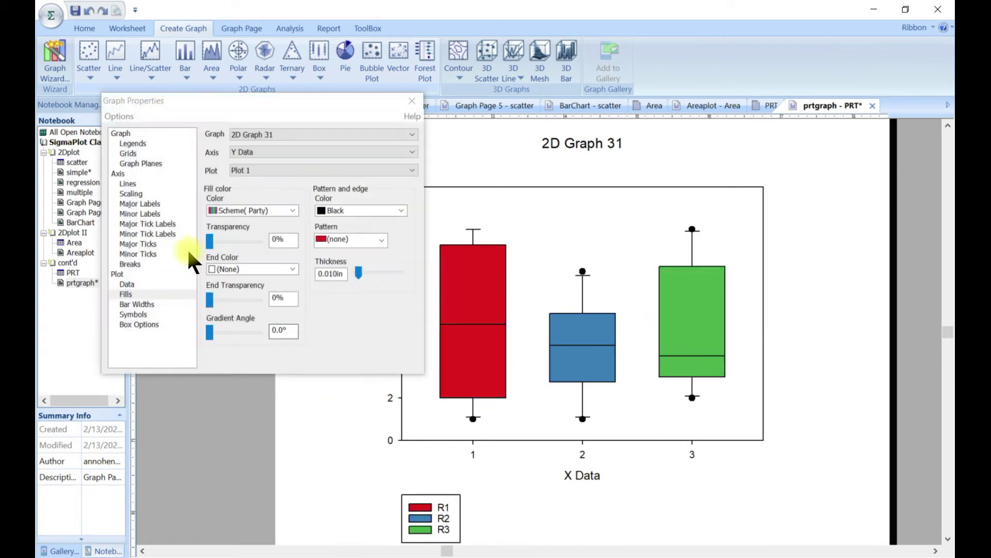
Keep black box edges and apply a coarse diagonal hatch pattern to the box fills
left_click(287, 209)
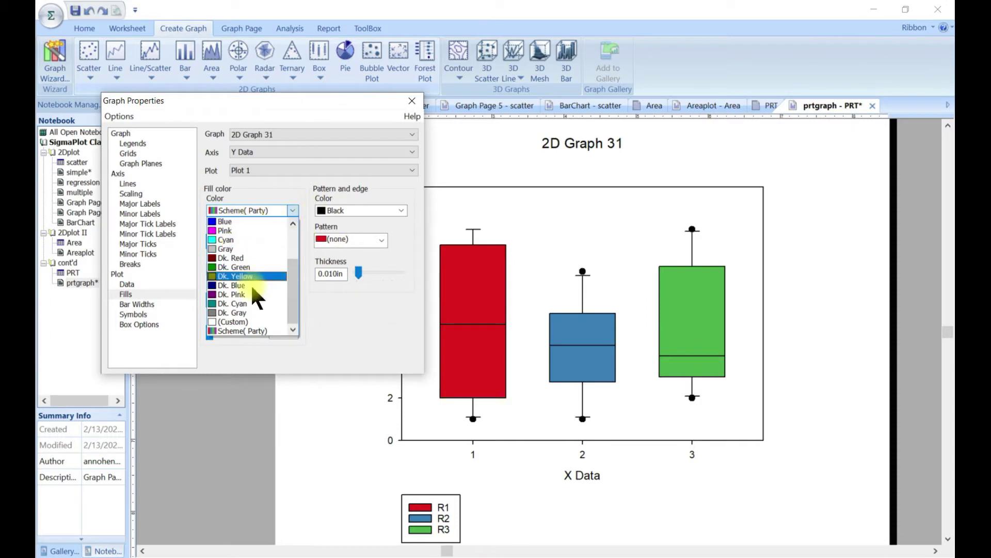
left_click(240, 331)
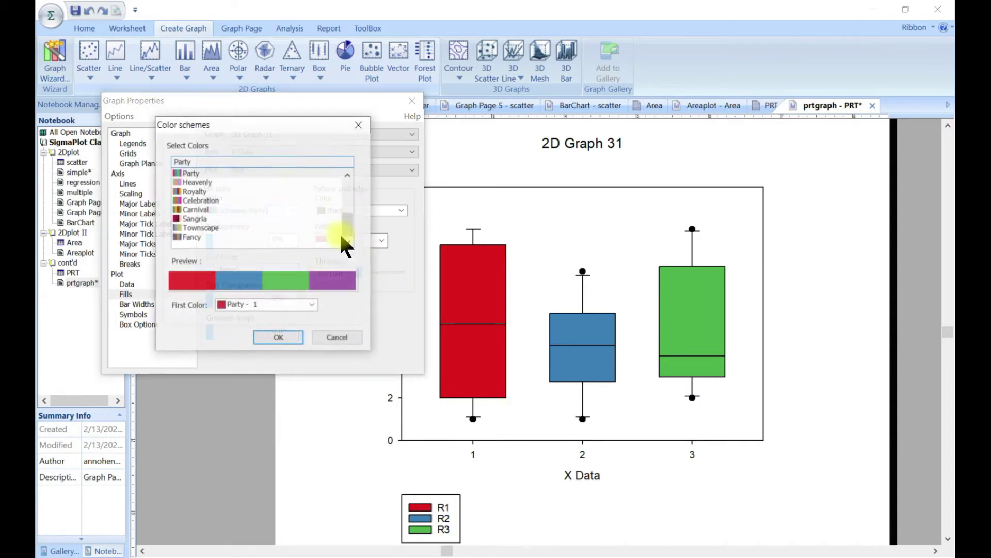
left_click(358, 124)
left_click(401, 210)
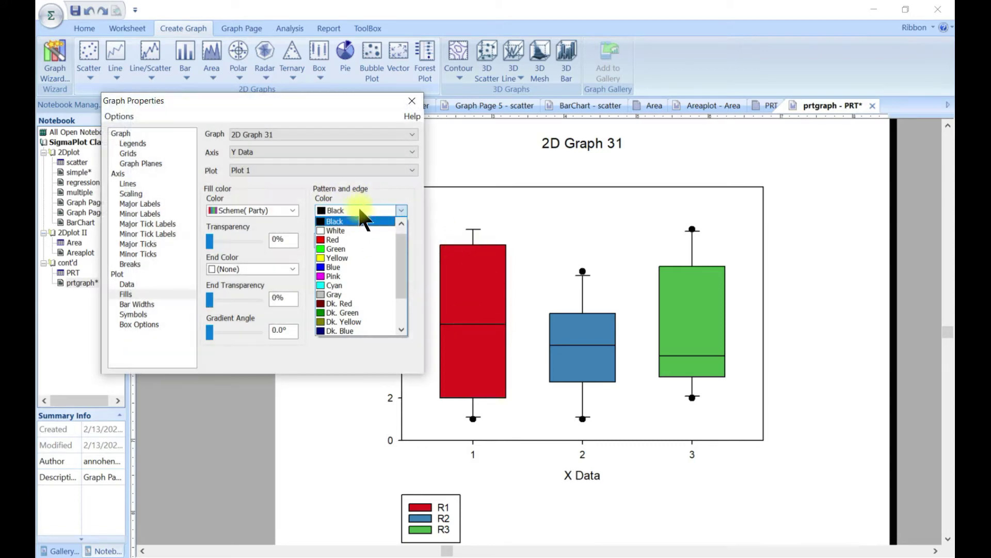
left_click(401, 210)
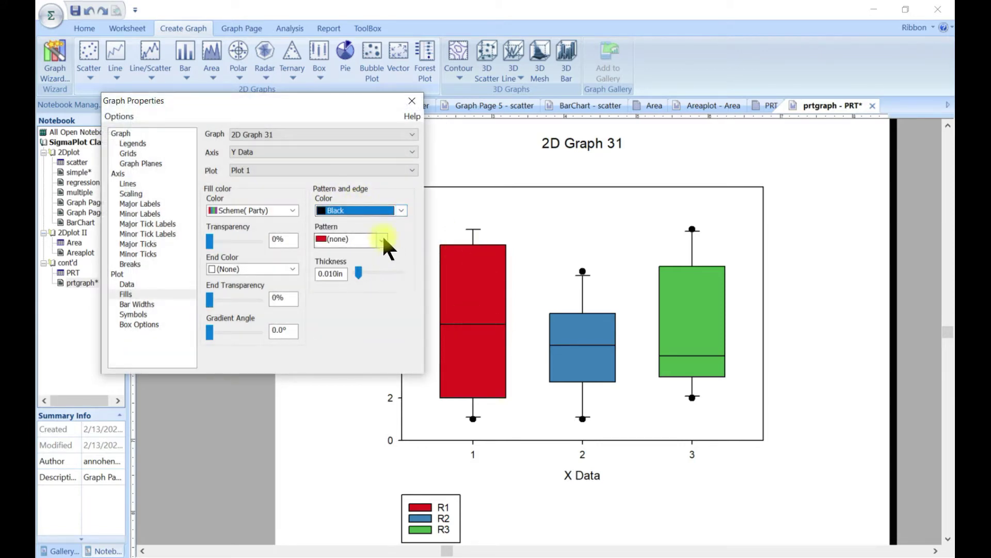
left_click(381, 239)
left_click(355, 283)
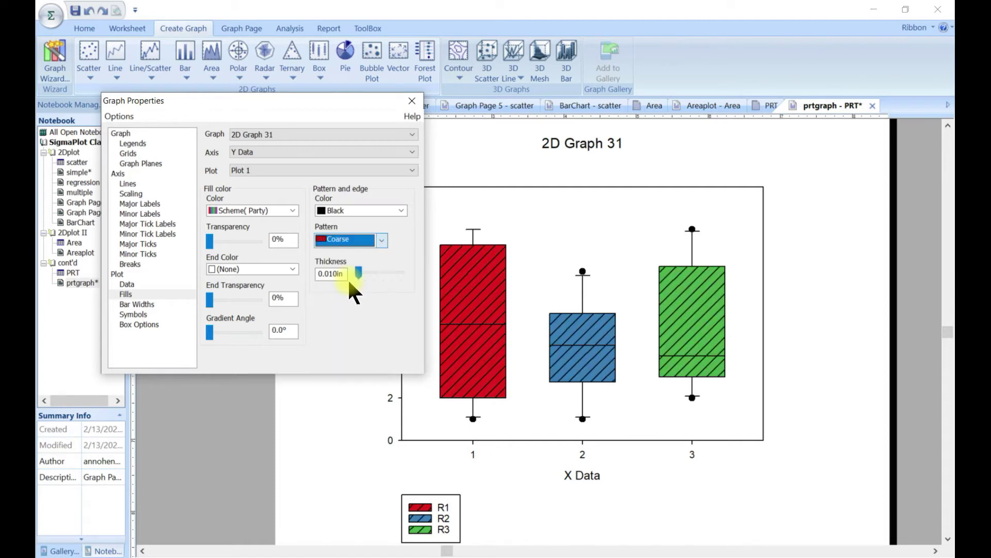
Thicken the hatch lines to 0.016in, with 30% end transparency and a 188.4° gradient angle
left_click(295, 267)
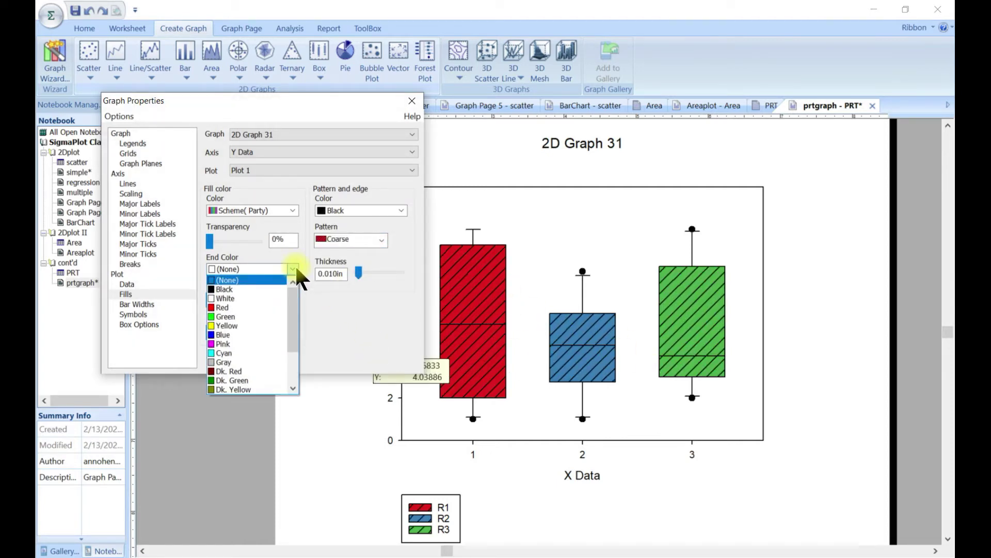
left_click(291, 268)
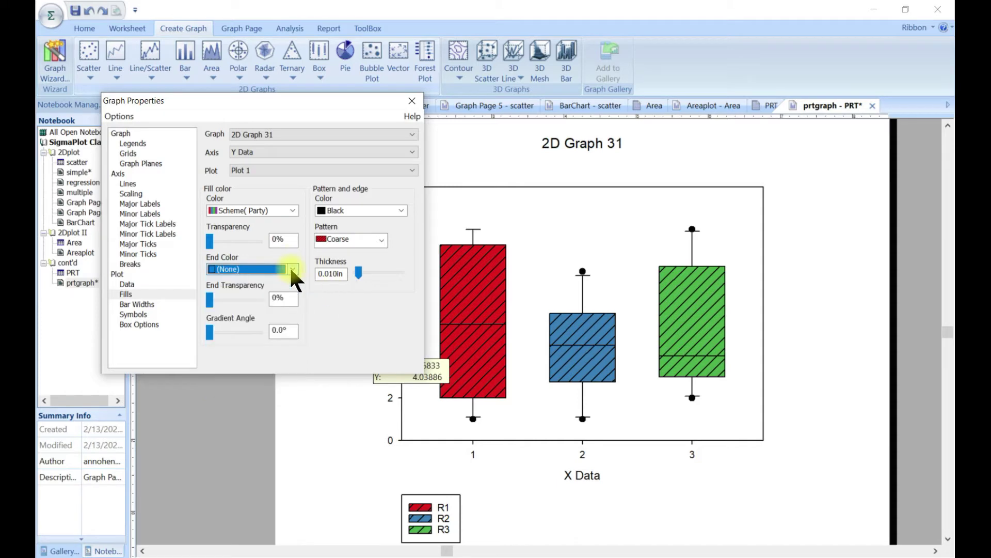
left_click_drag(357, 273, 358, 272)
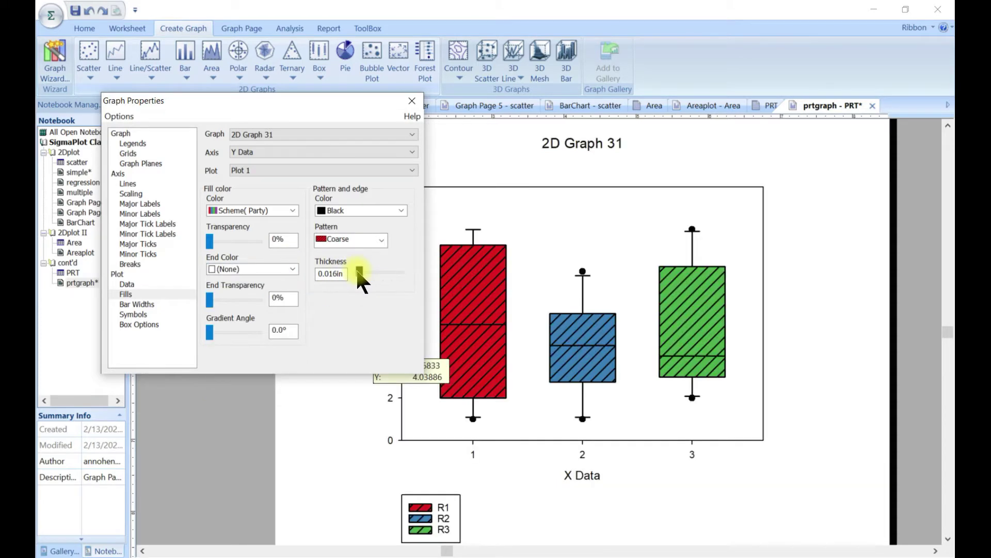
left_click_drag(211, 300, 222, 304)
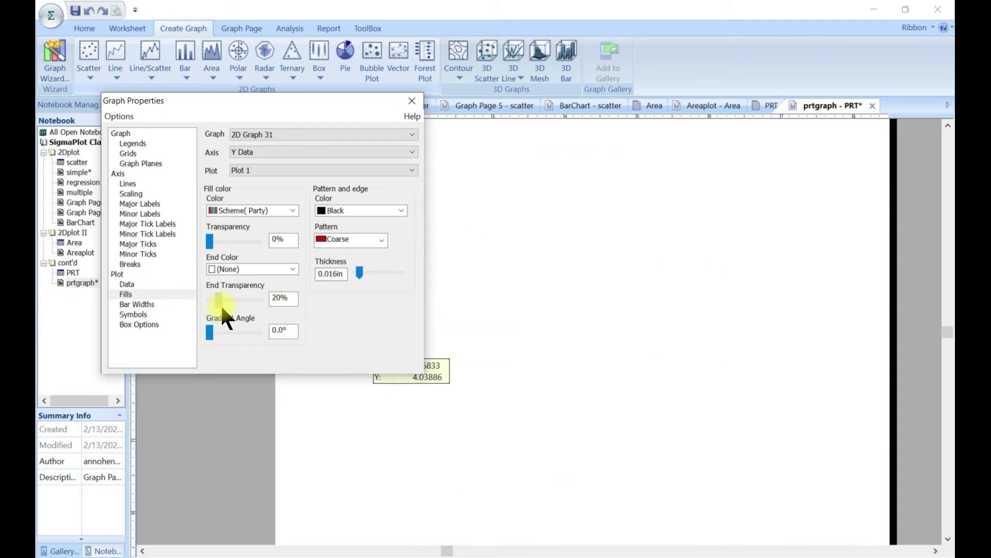
left_click_drag(206, 341, 216, 330)
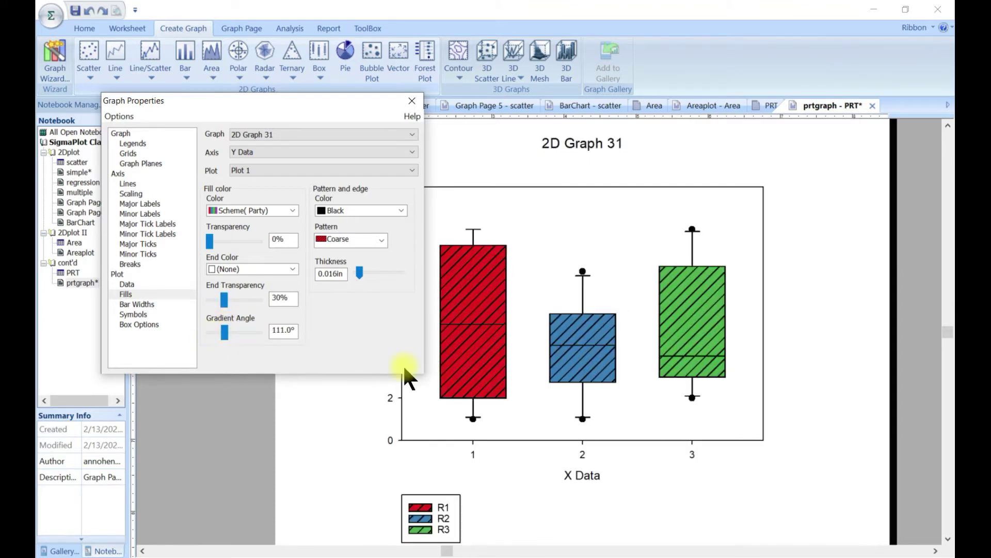
left_click_drag(227, 334, 235, 334)
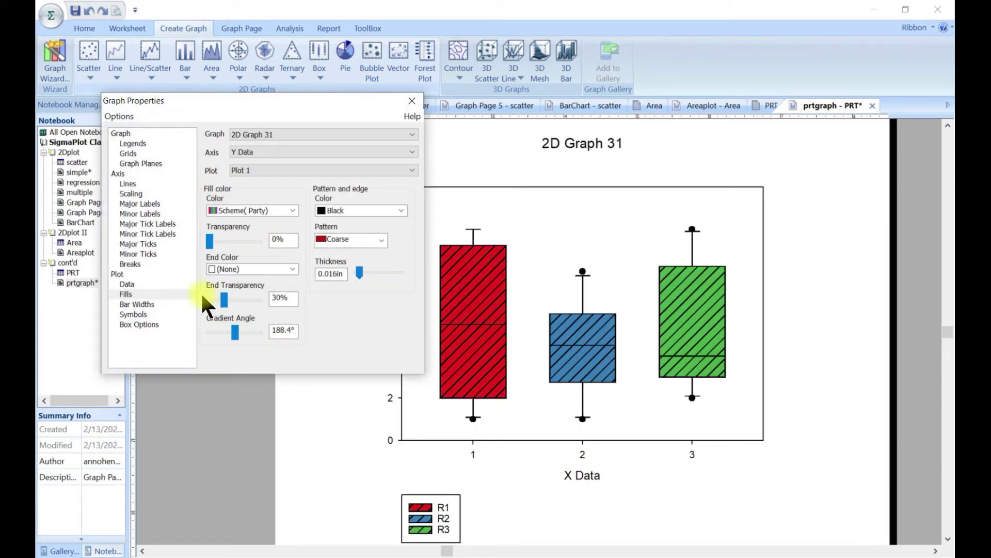
left_click(139, 304)
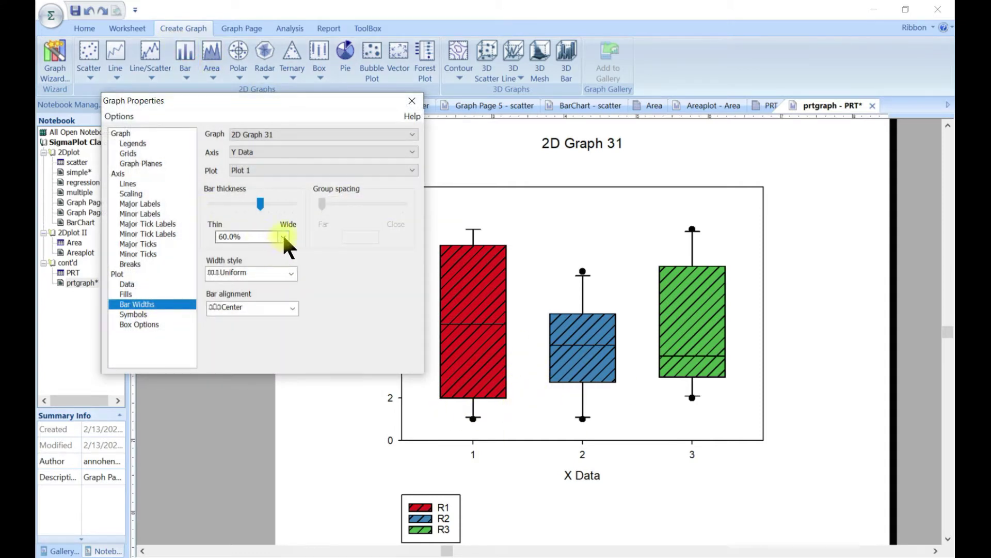
Set the box bar thickness to 74.4%
left_click(283, 236)
left_click(283, 237)
left_click_drag(259, 203, 234, 200)
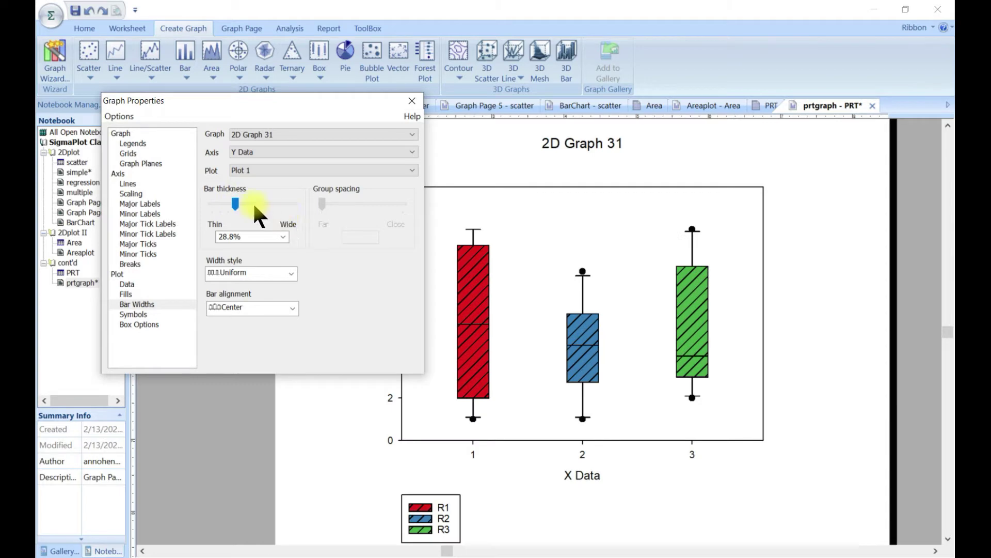
left_click_drag(236, 203, 266, 206)
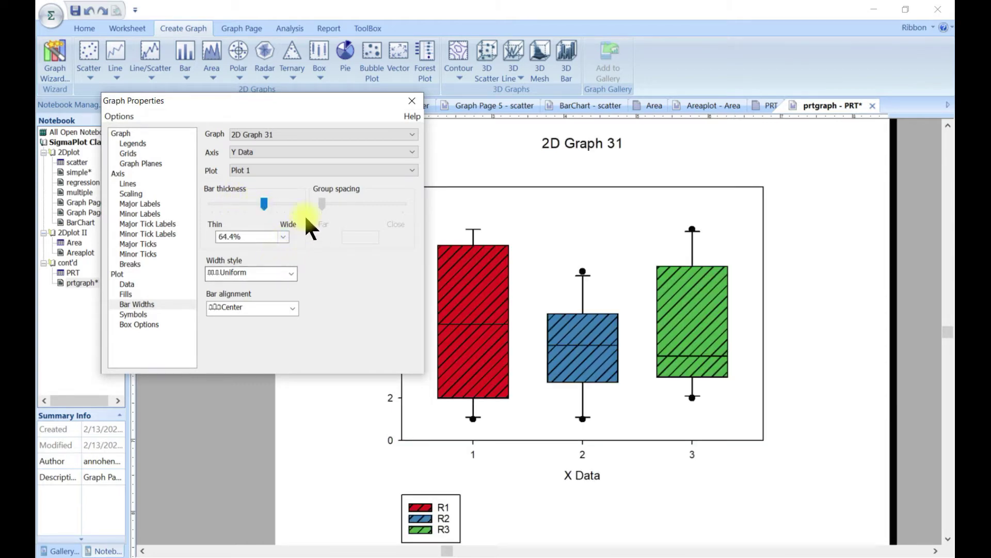
left_click(283, 236)
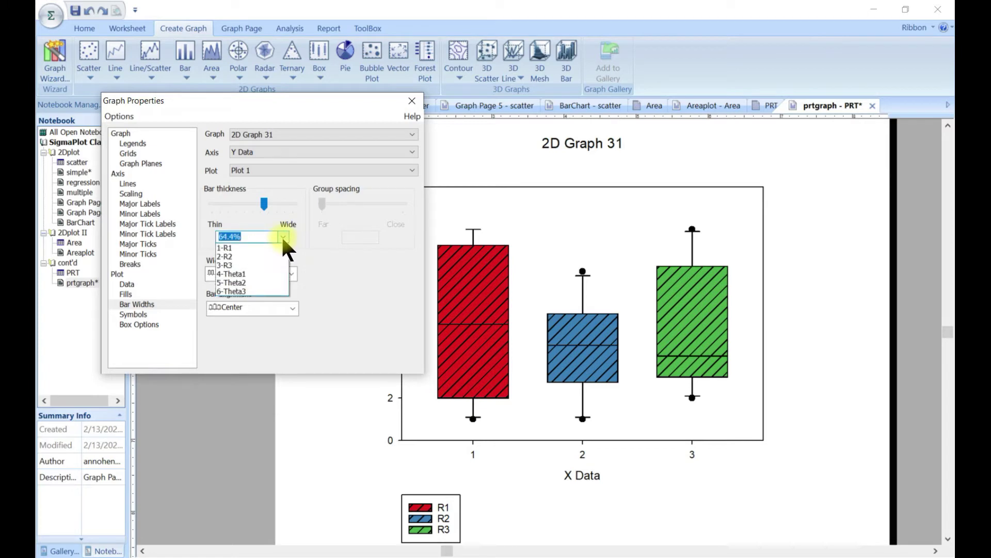
left_click(285, 235)
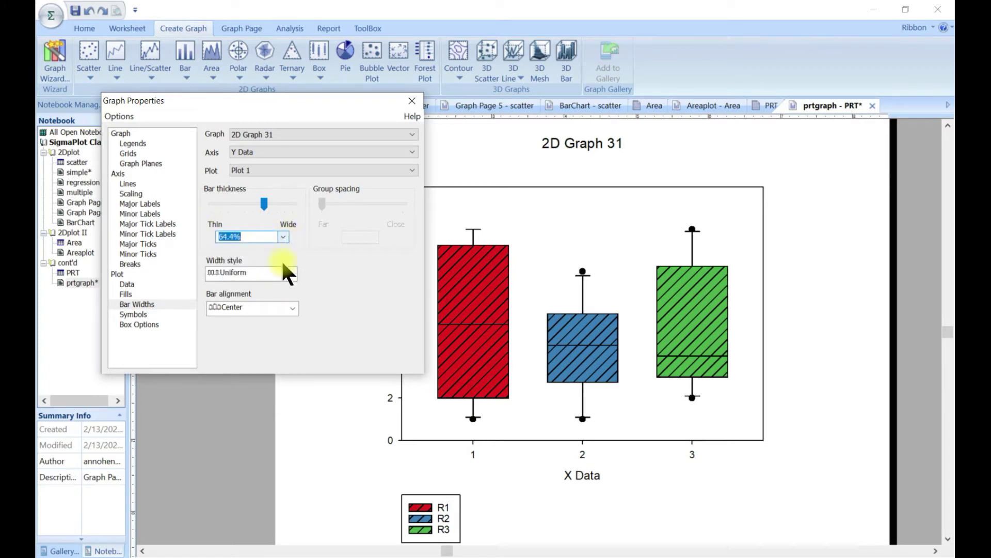
left_click(278, 232)
left_click(281, 231)
left_click(224, 233)
key("BackSpace")
type("7")
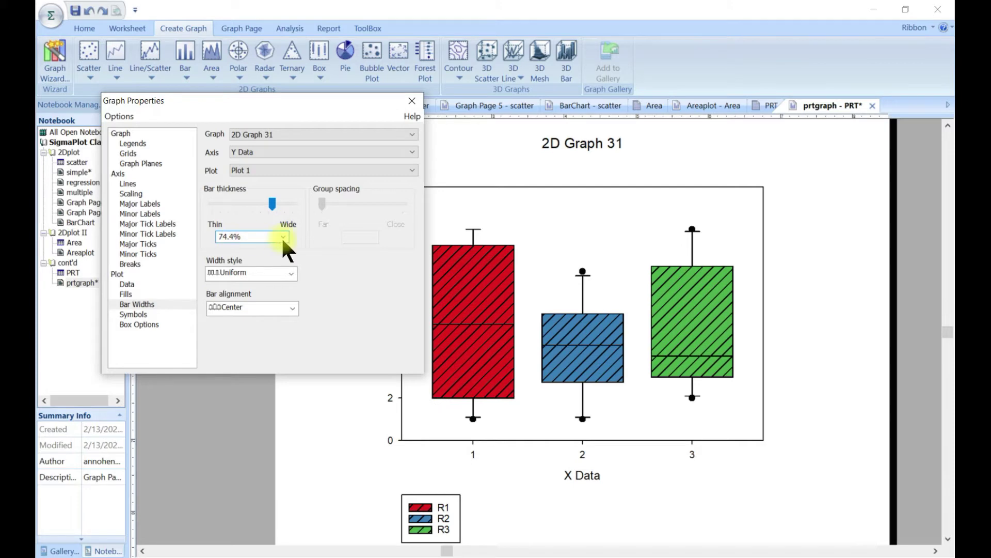
Keep the box width style Uniform and set bar alignment to Center
left_click(289, 275)
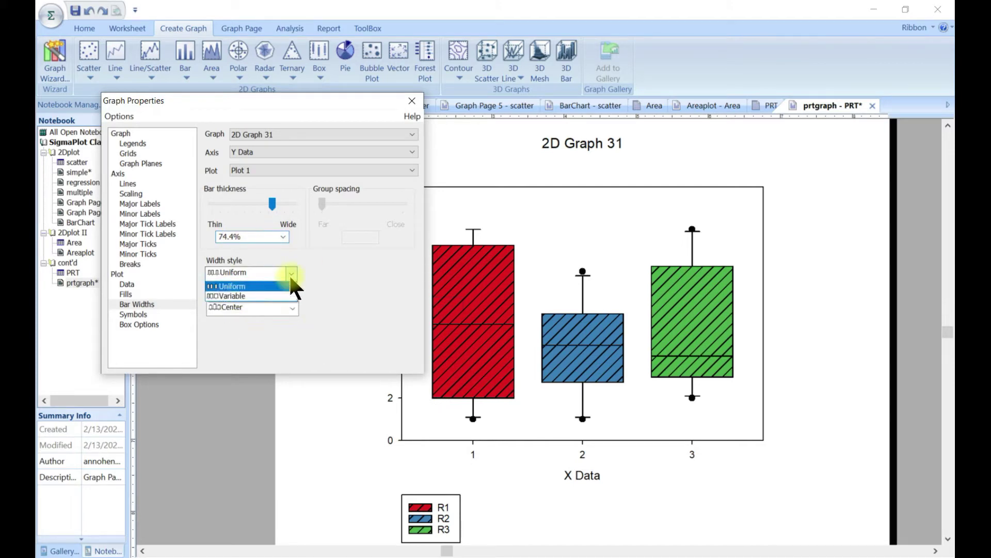
left_click(228, 296)
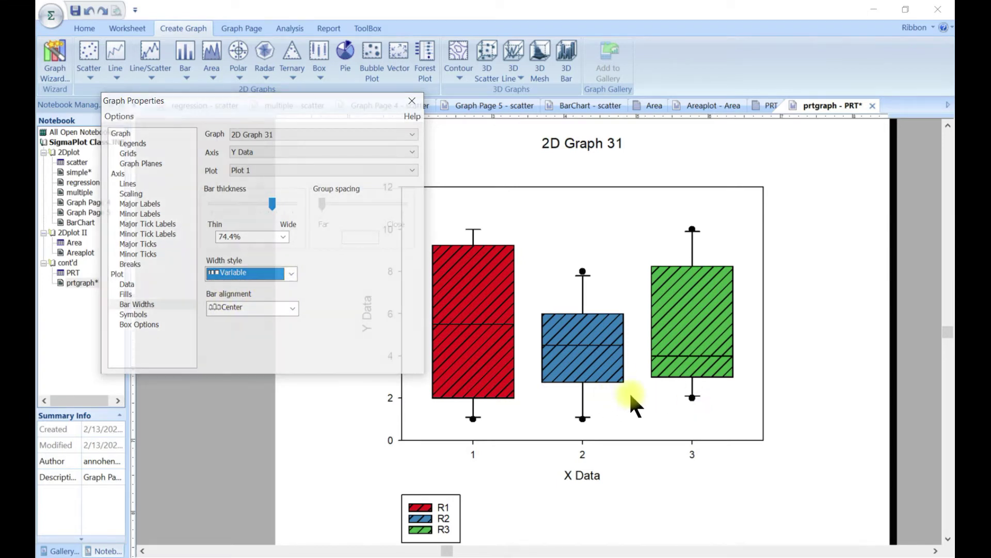
left_click(291, 272)
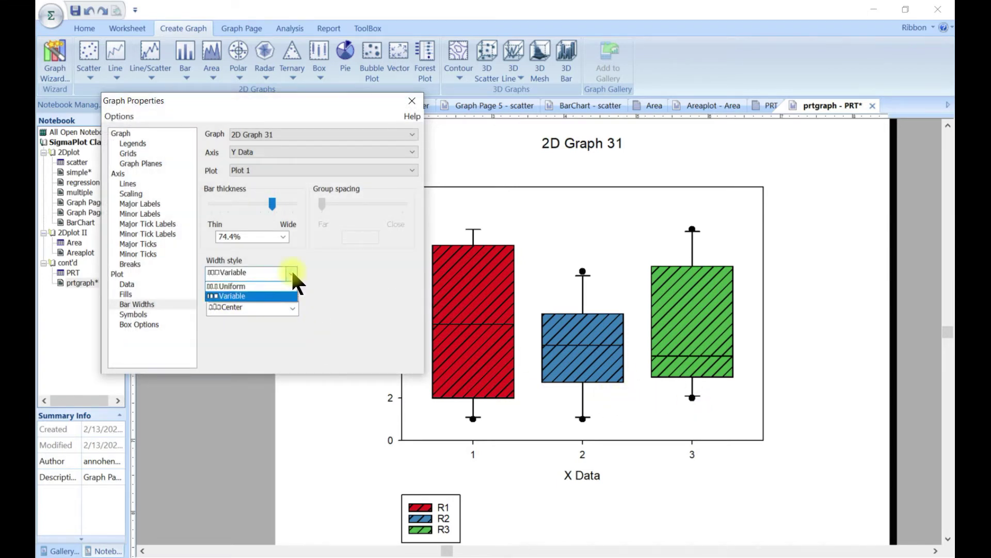
left_click(267, 285)
left_click(293, 307)
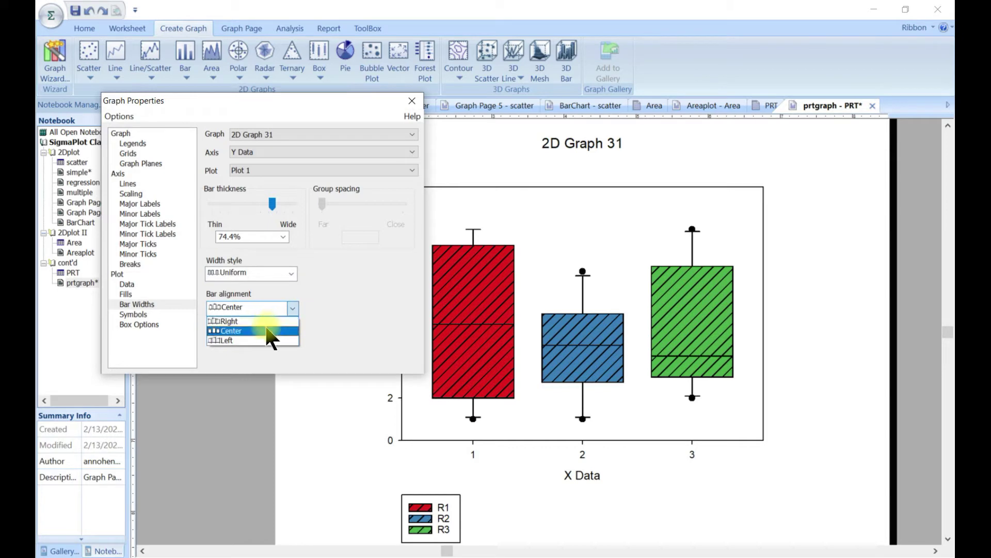
left_click(261, 321)
left_click(293, 308)
left_click(267, 322)
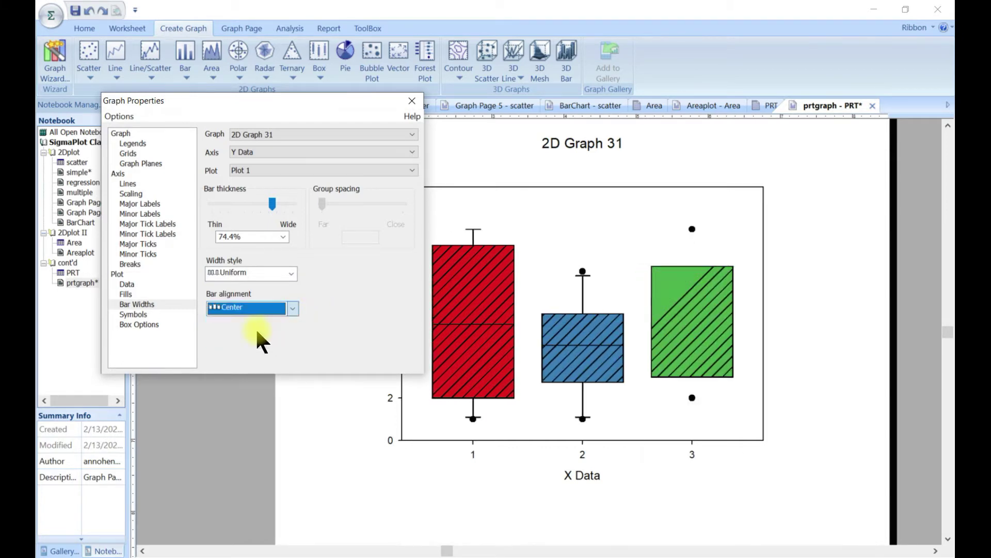
left_click(142, 315)
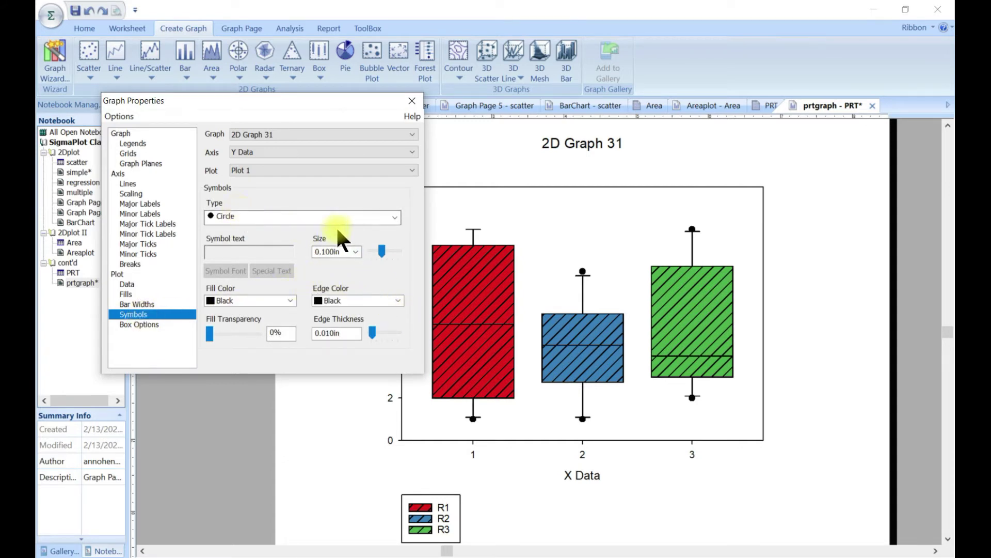
Change the symbol type to Diamond semi-filled top
left_click(395, 215)
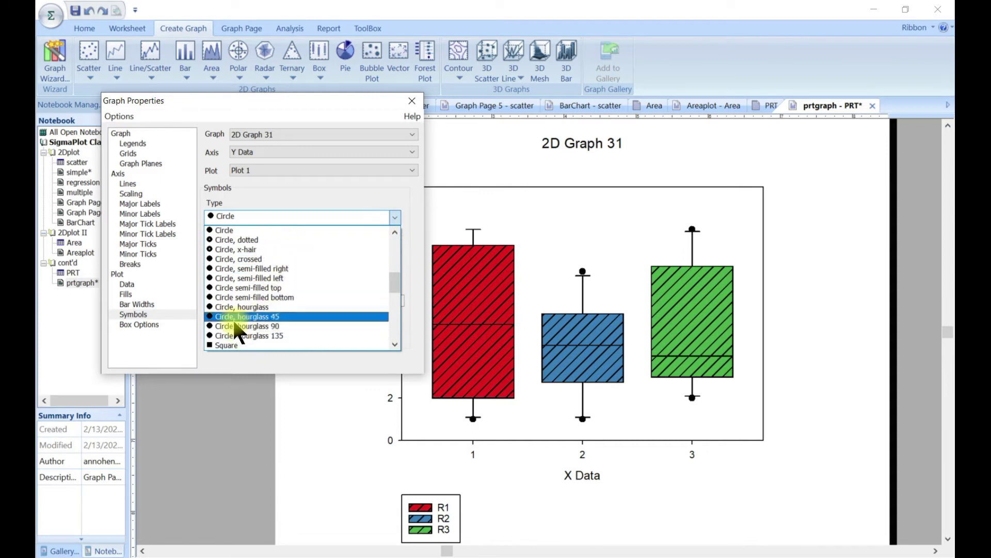
left_click(221, 296)
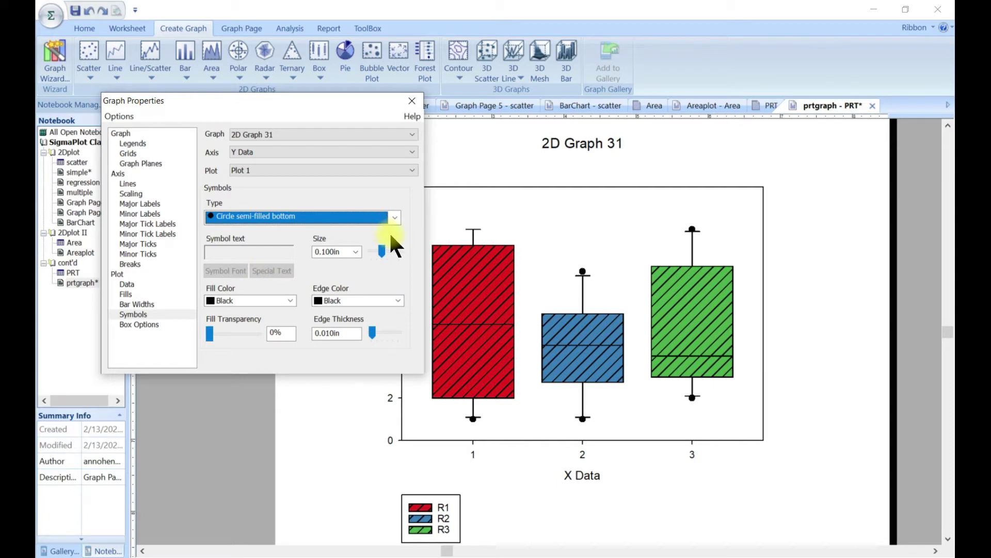
left_click(394, 217)
scroll(261, 299, "down", 5)
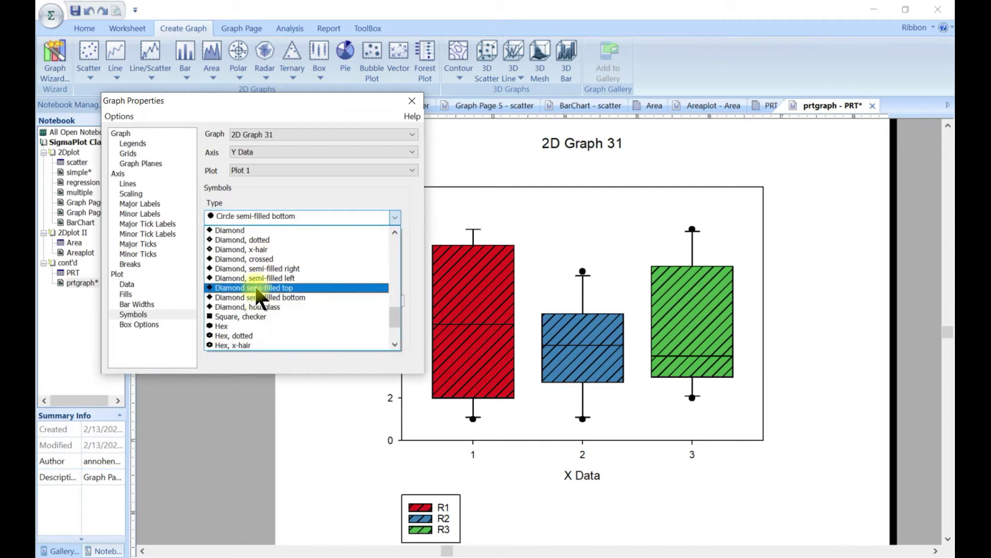
left_click(255, 286)
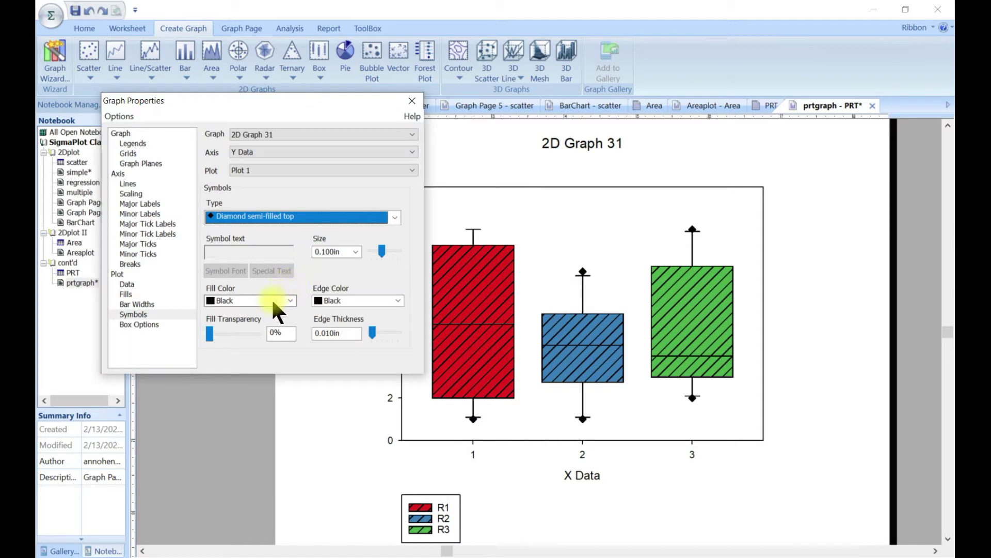
Give the symbols a green fill at 3% transparency and red 0.026in edges
left_click(290, 300)
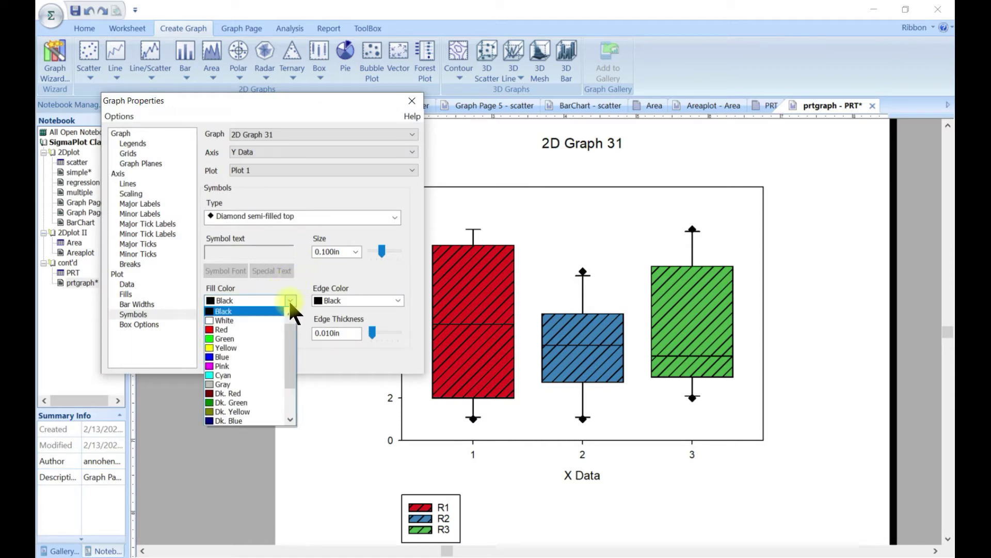
left_click(256, 337)
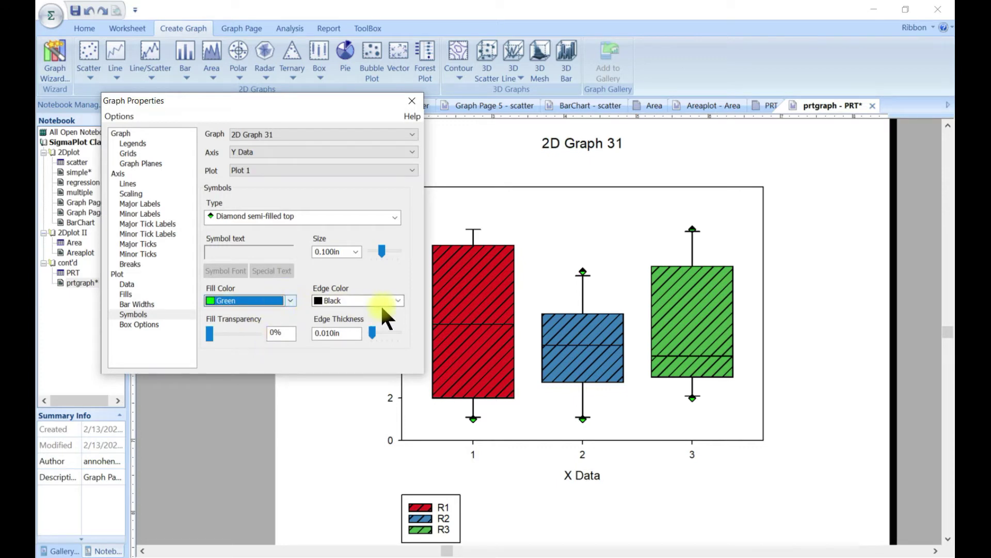
left_click(395, 300)
left_click(356, 330)
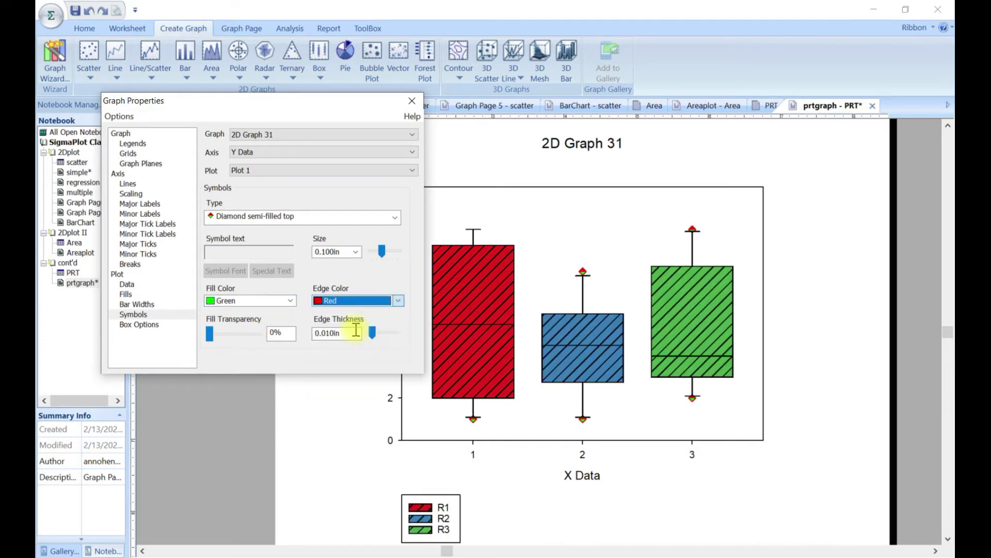
left_click(221, 330)
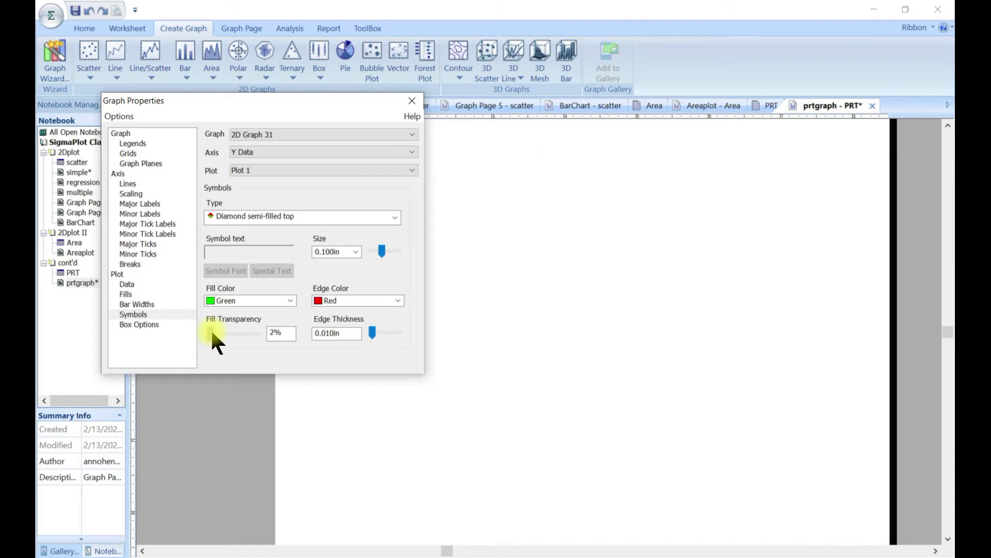
left_click_drag(370, 335, 369, 342)
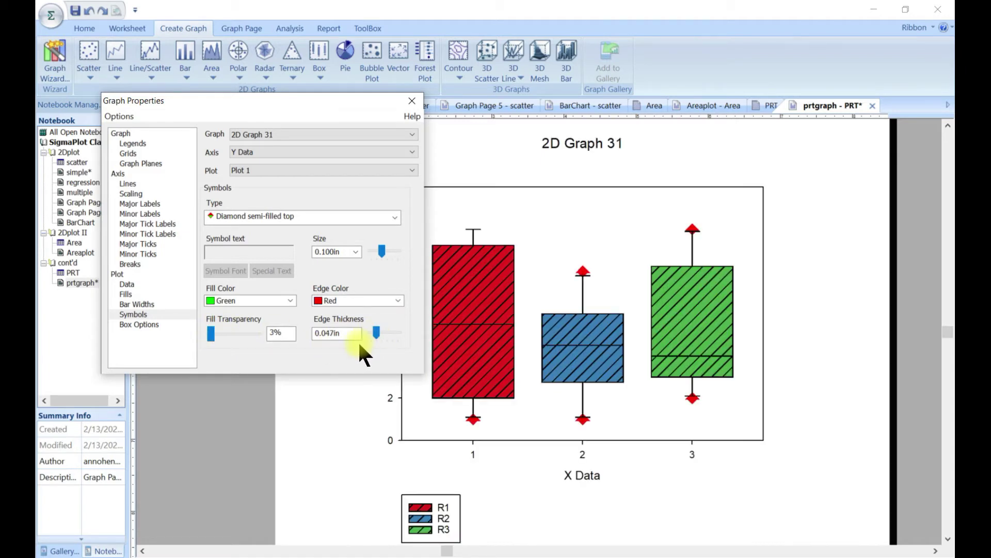
left_click(374, 334)
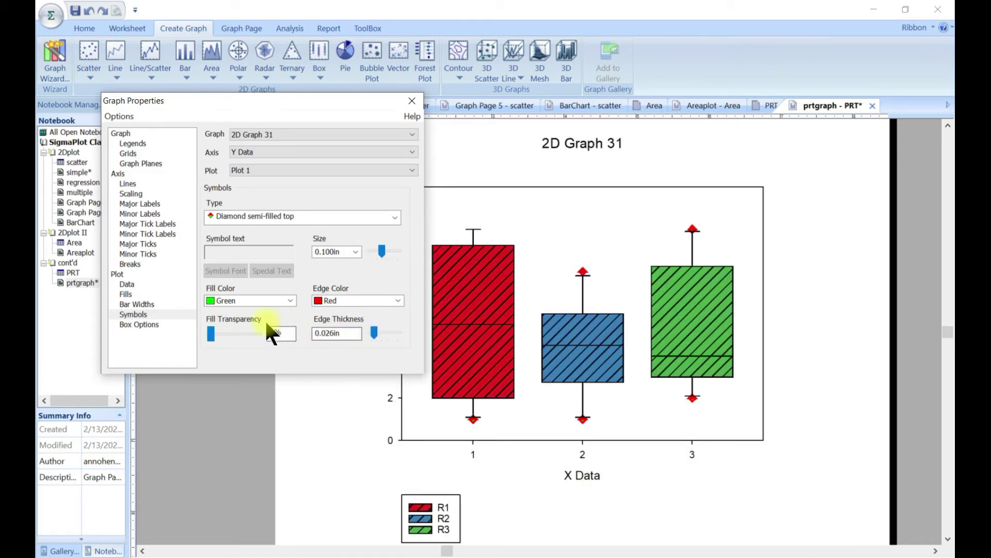
left_click(139, 328)
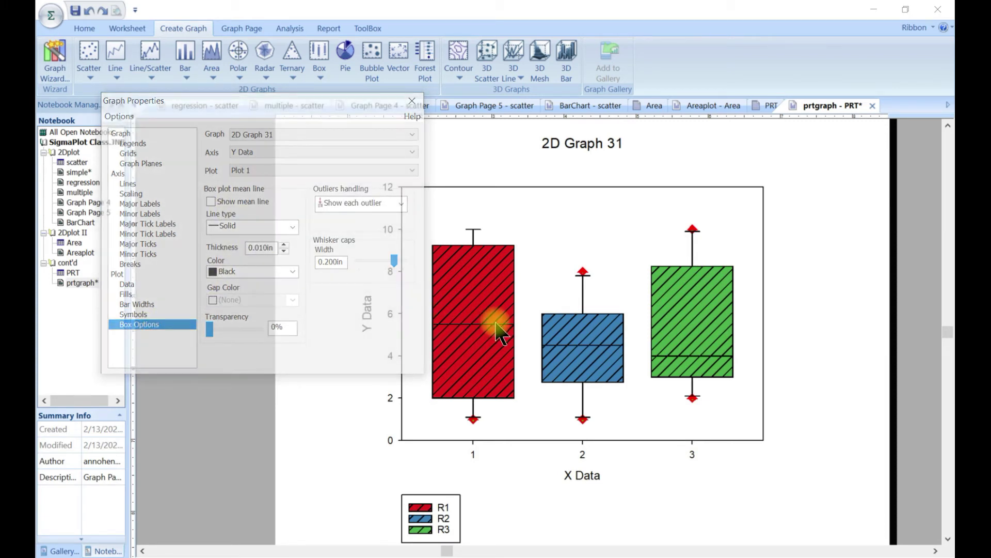
Limit the outlier markers to the 5th/95th percentiles
left_click(211, 202)
left_click(212, 202)
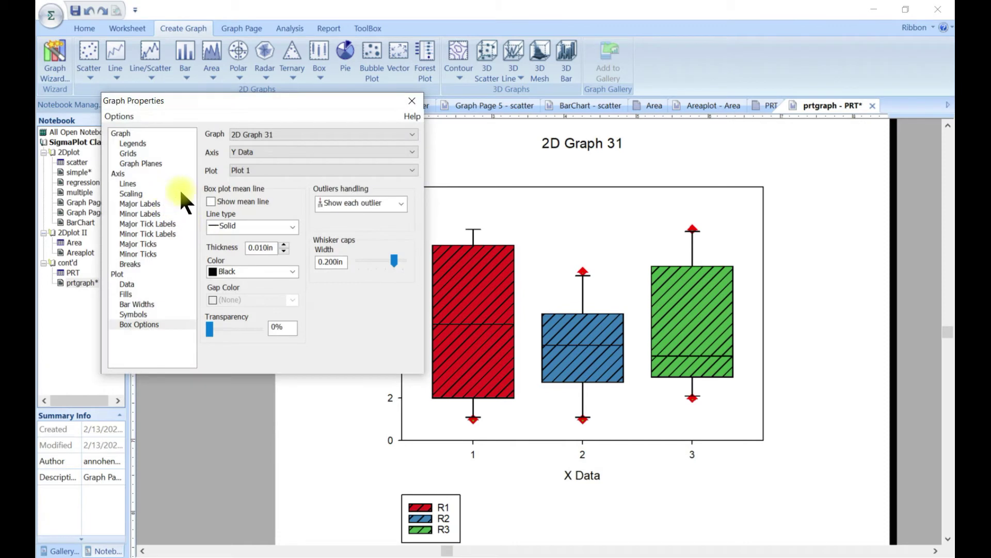
left_click(211, 201)
left_click(211, 201)
left_click(401, 203)
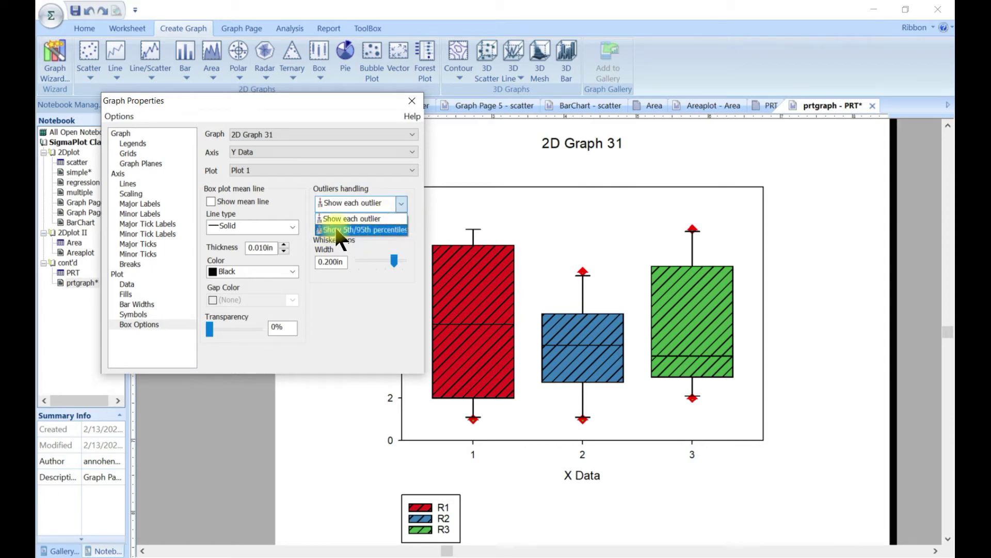
left_click(360, 230)
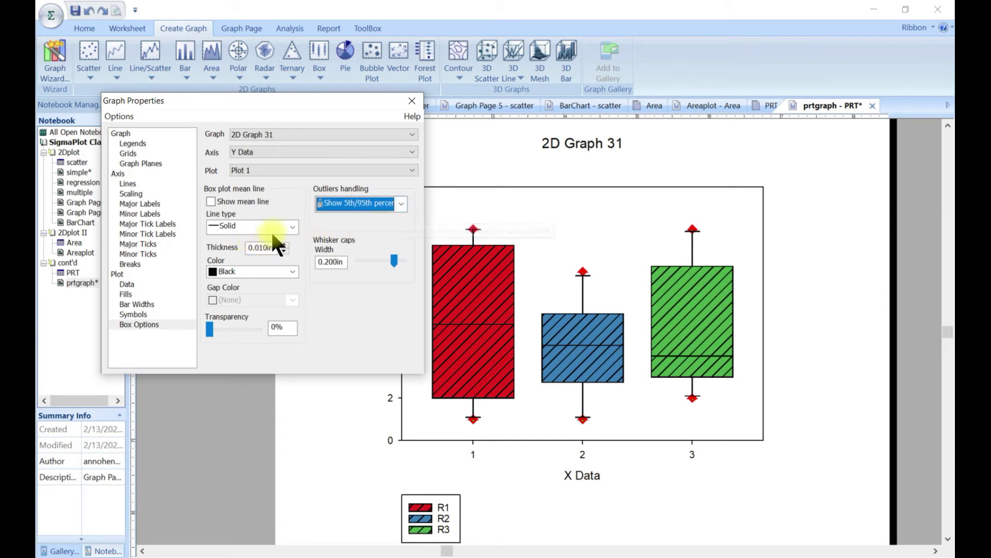
Make the mean lines blue and long-dashed, then close the graph properties
left_click(289, 229)
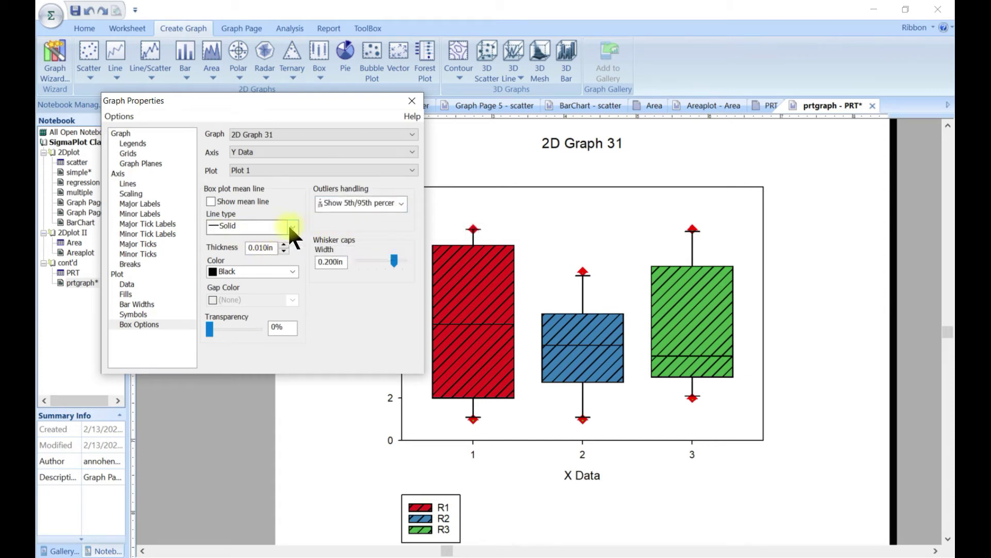
left_click(262, 249)
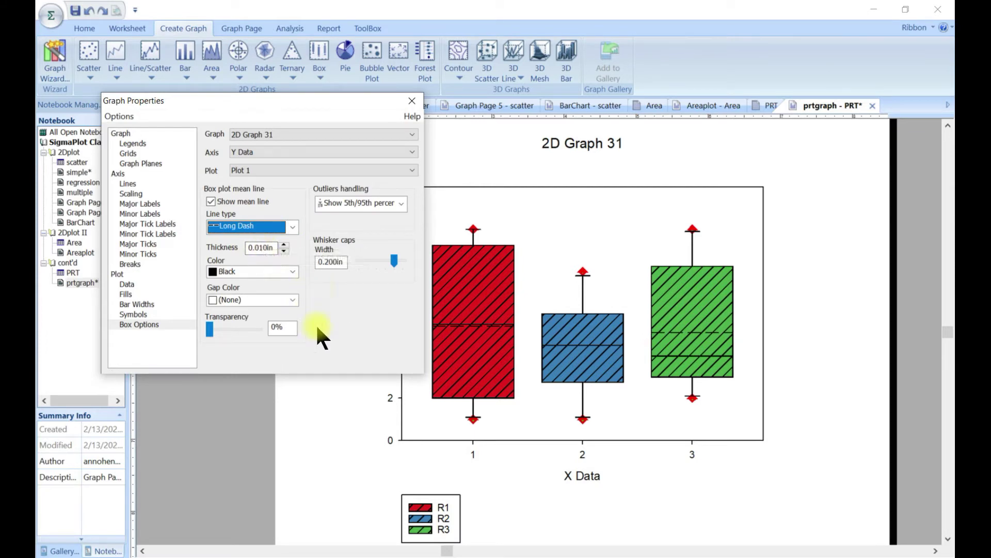
left_click(289, 275)
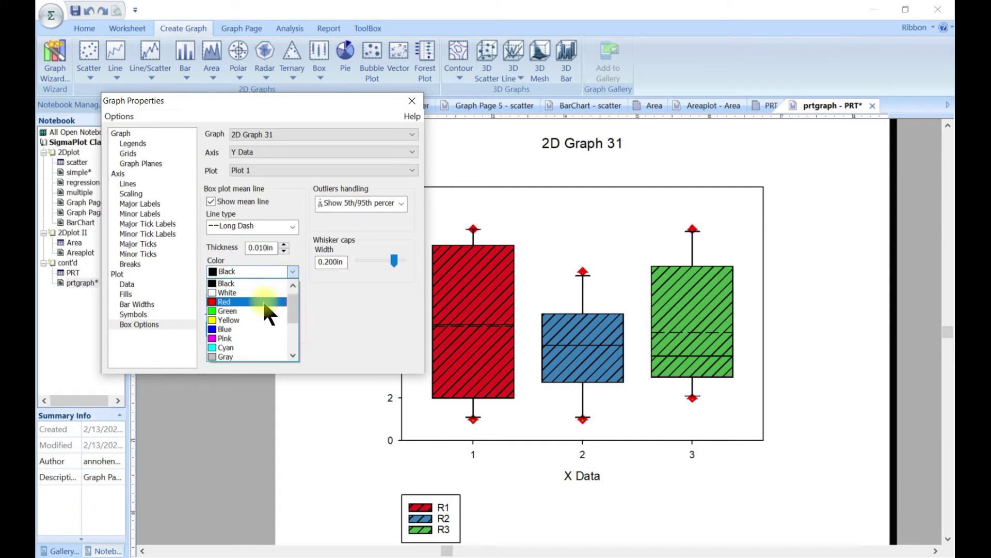
left_click(249, 329)
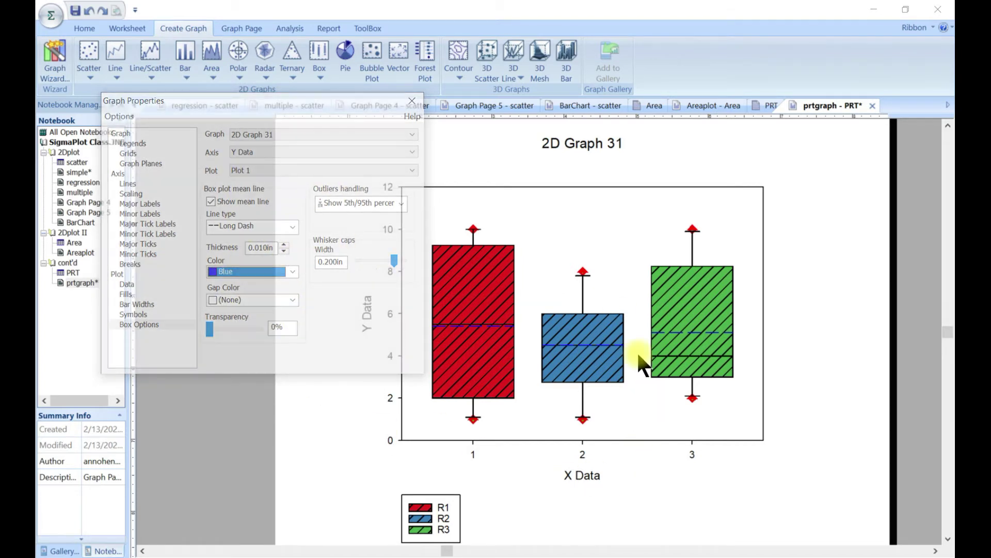
left_click(412, 101)
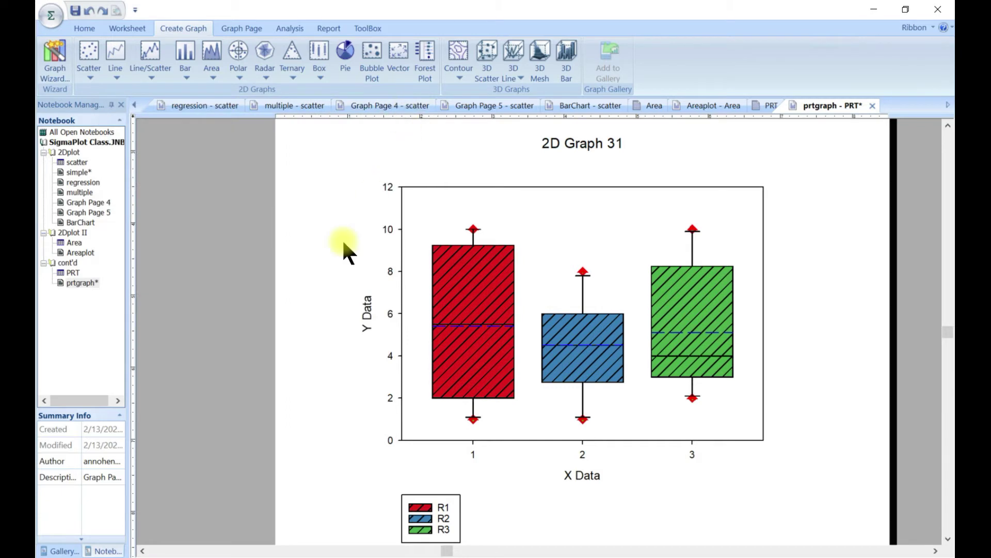
left_click(582, 252)
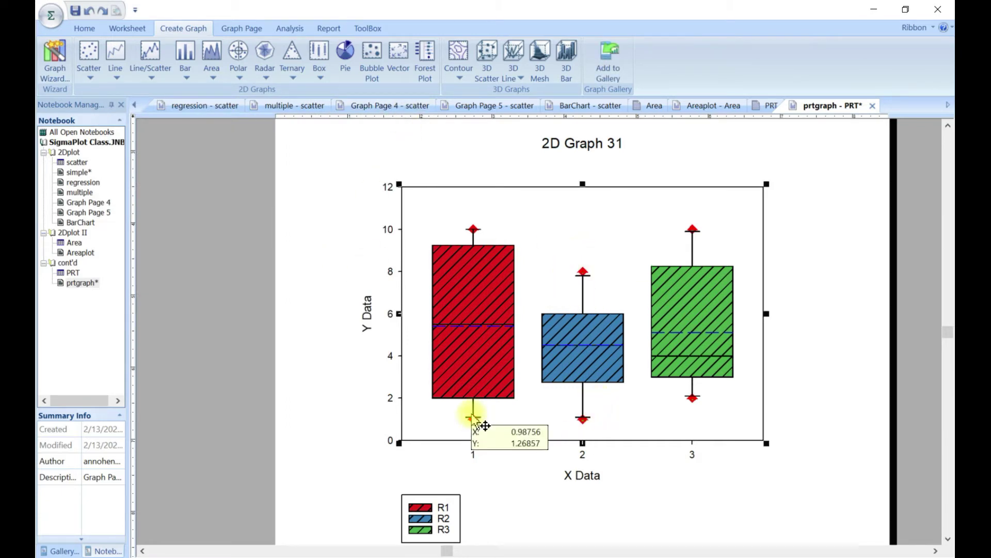
right_click(582, 284)
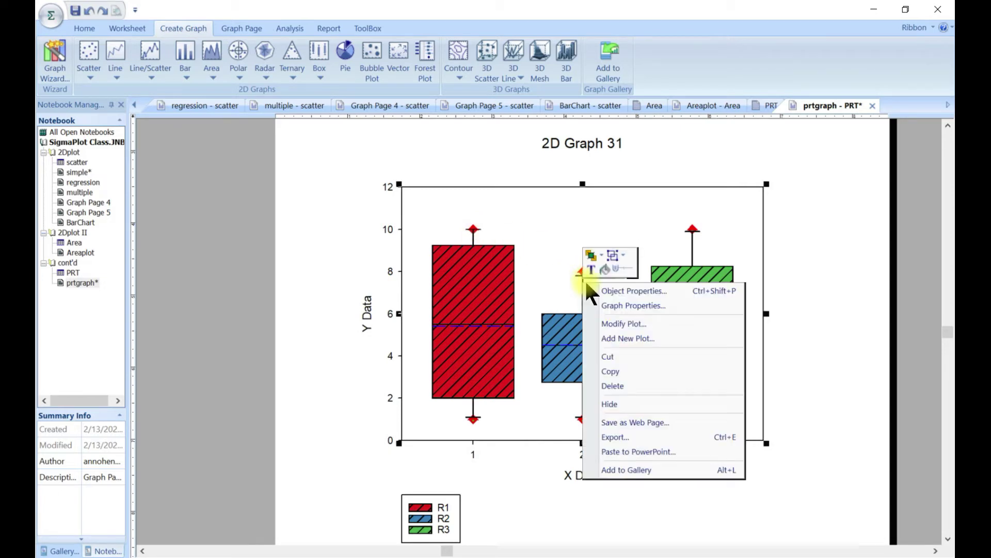
left_click(570, 284)
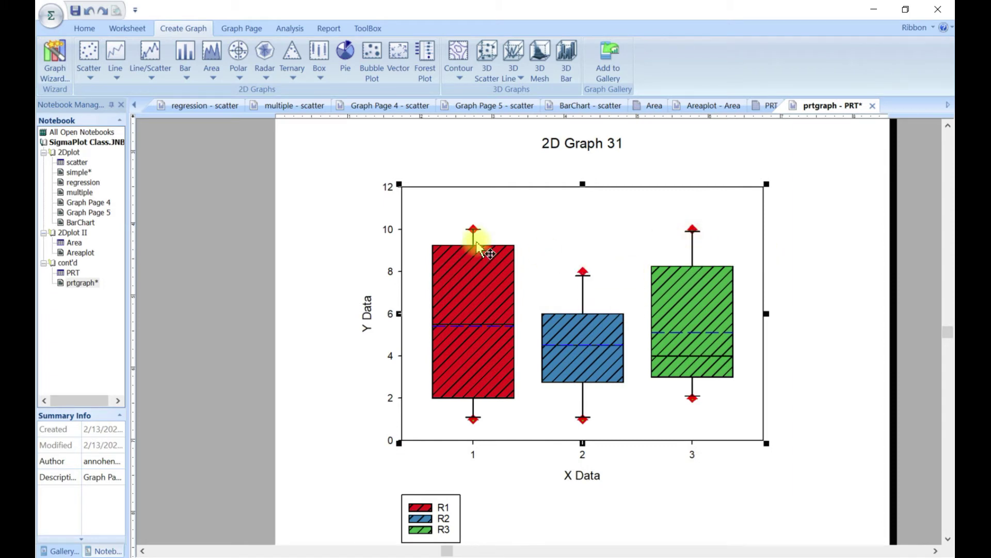
key("Escape")
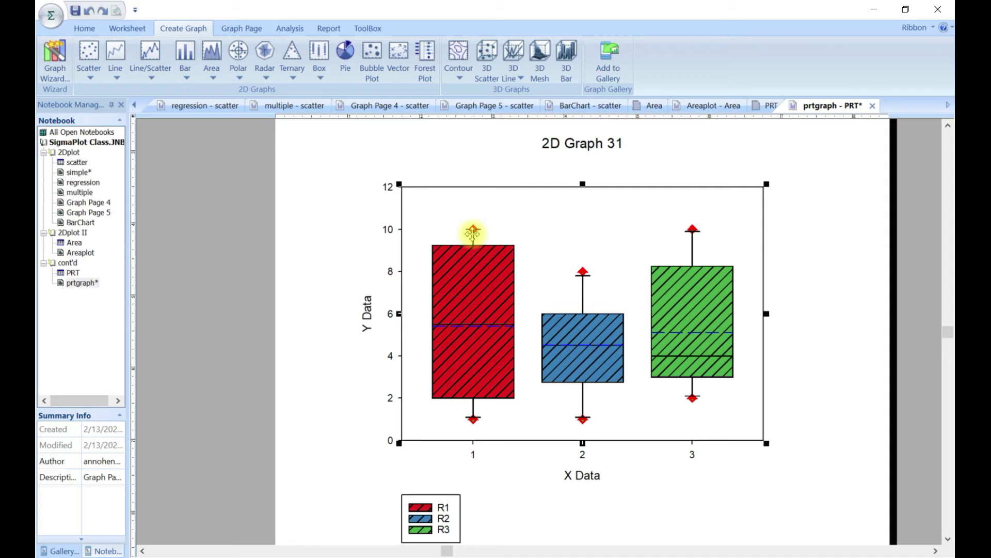
right_click(474, 232)
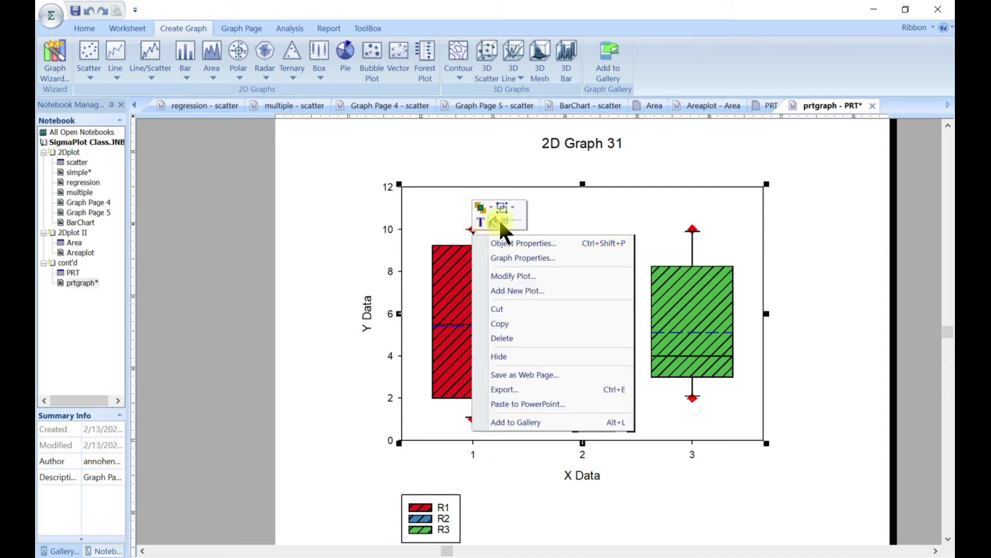
left_click(491, 219)
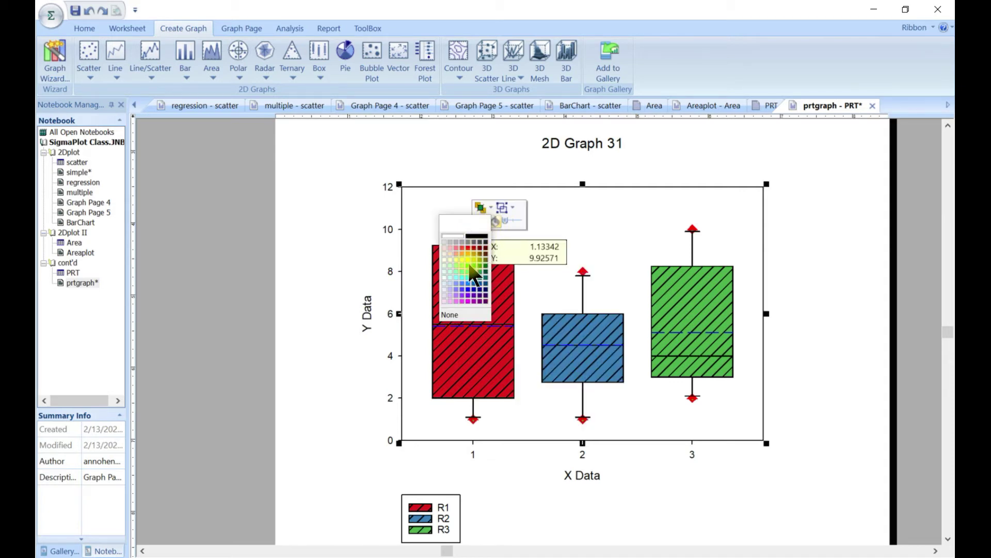
left_click(472, 296)
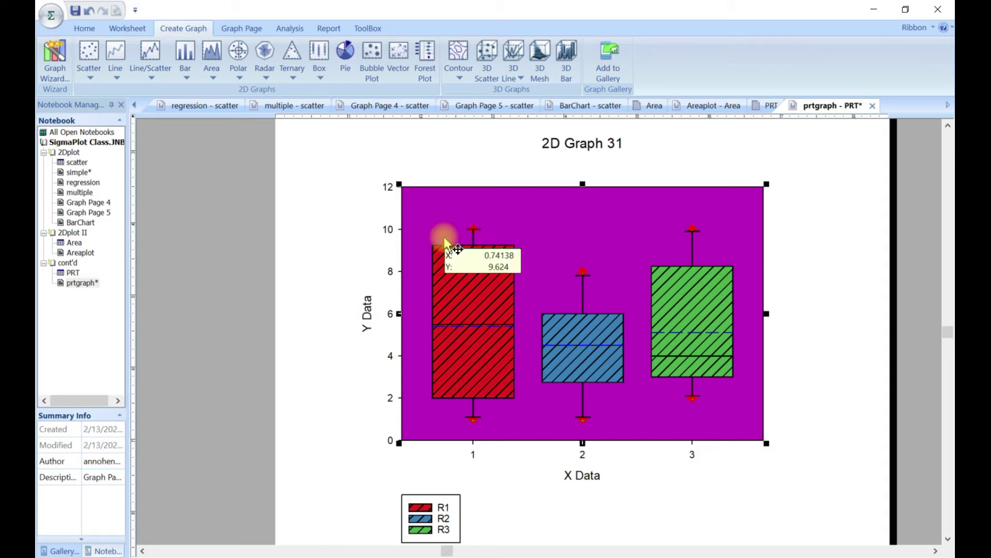
key("Escape")
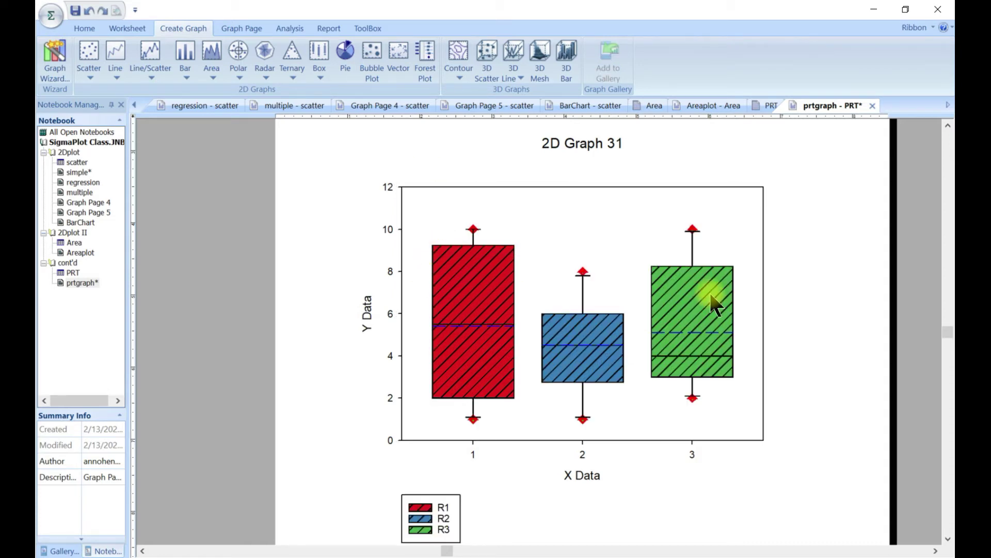
left_click(557, 227)
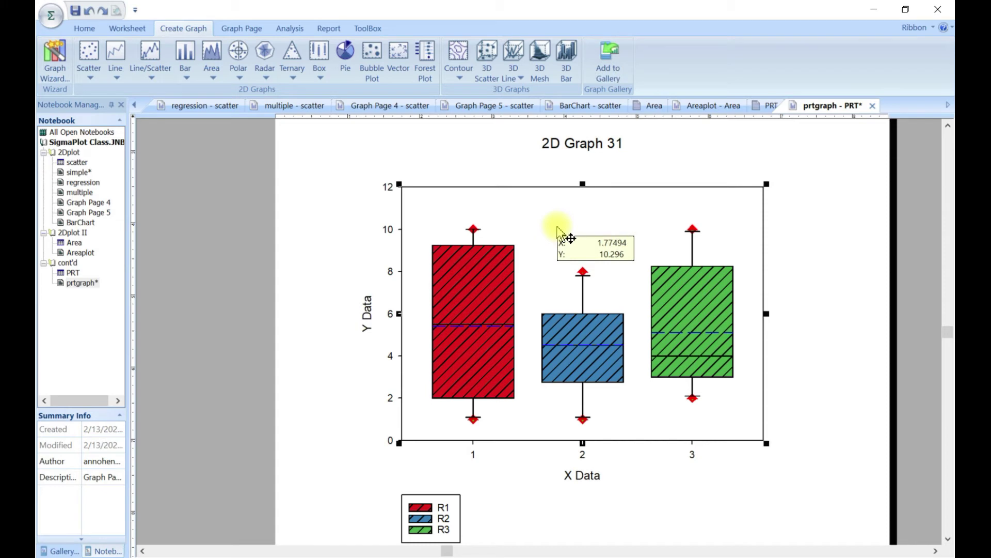
key("Delete")
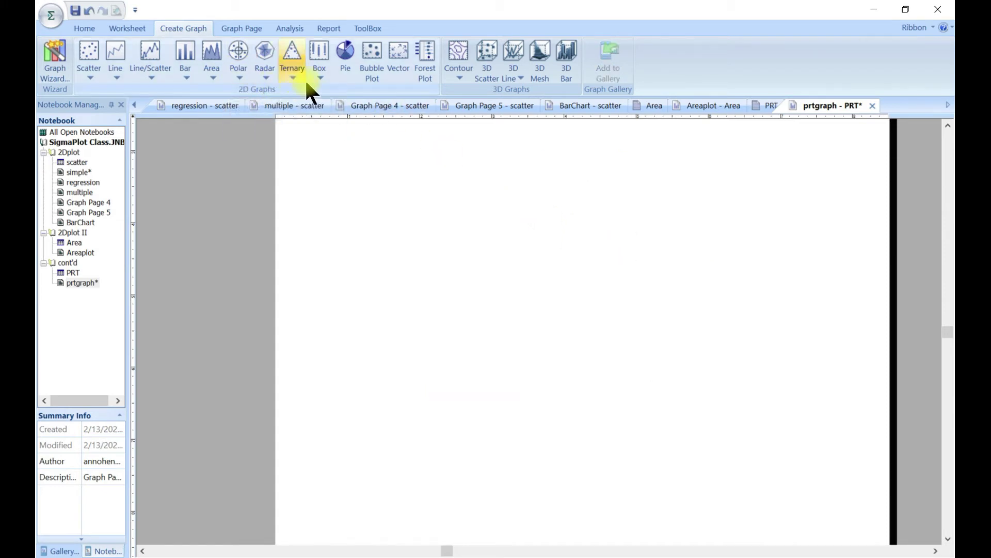
Create 'Pie Graph 2' as a pie chart of column 1-R1 from the PRT worksheet
left_click(321, 75)
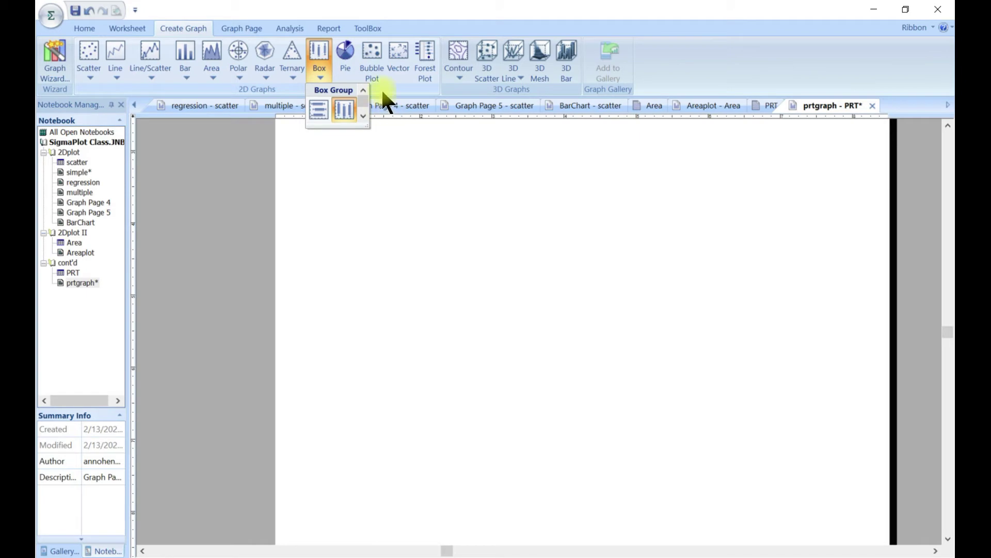
left_click(345, 57)
left_click(348, 64)
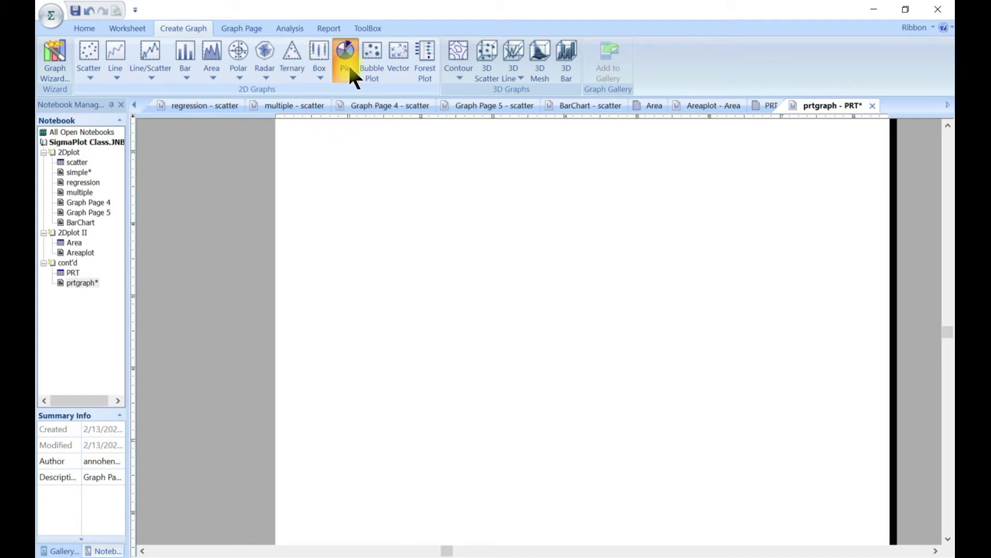
left_click_drag(529, 406, 475, 222)
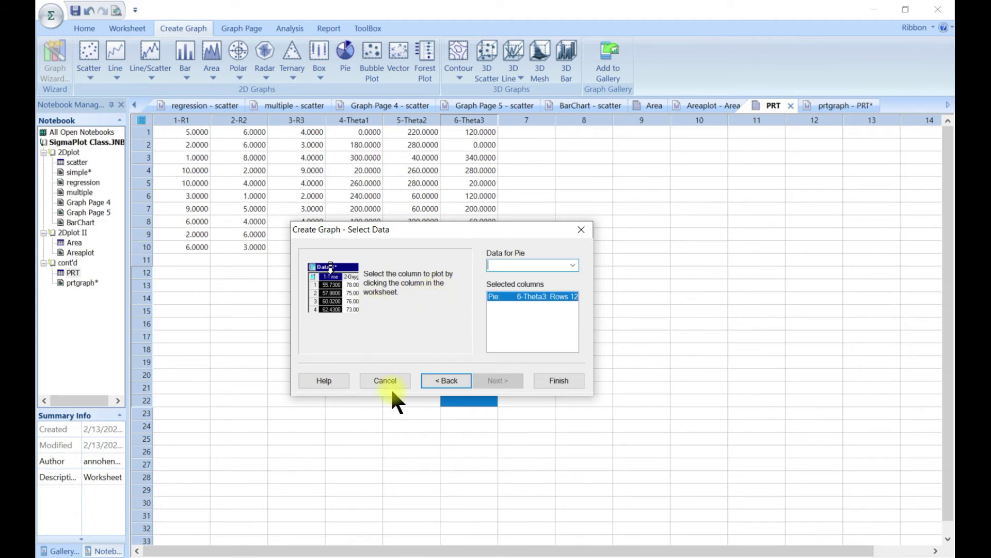
left_click(188, 117)
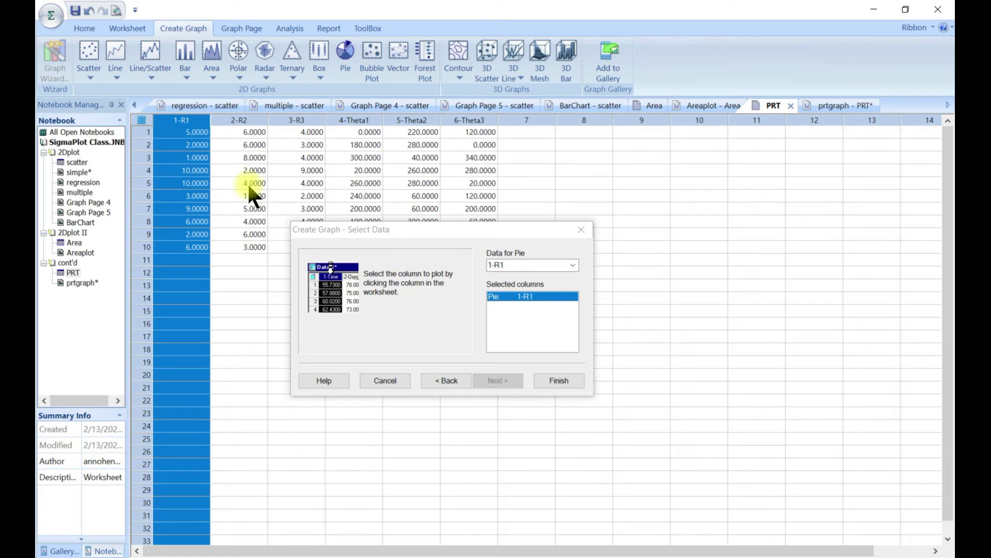
left_click(254, 120)
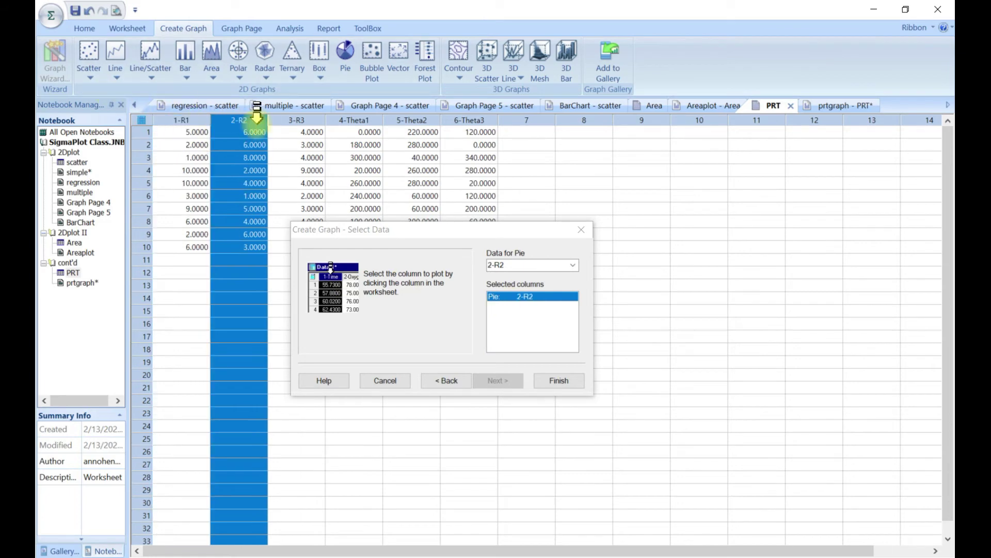
left_click(194, 121)
left_click(559, 381)
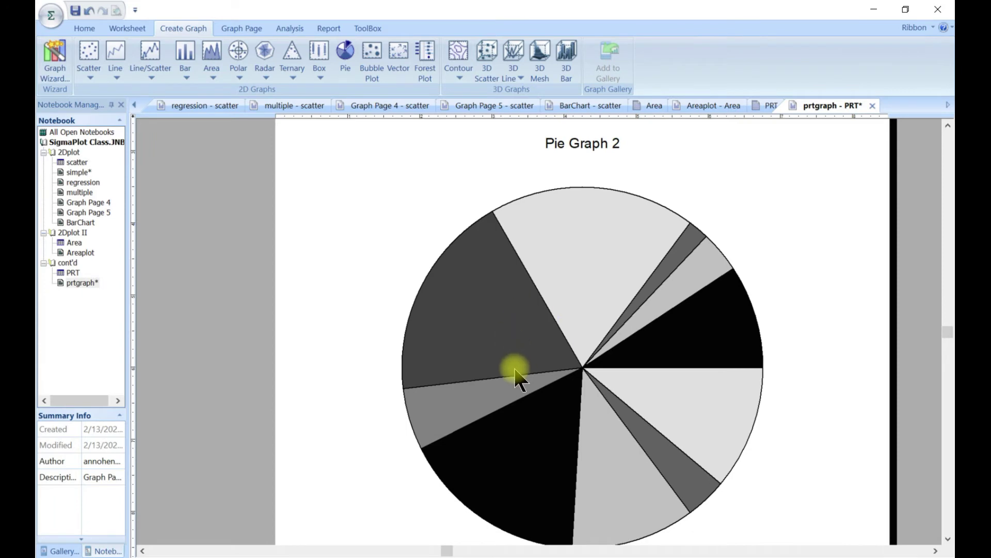
Zoom to see the pie's legend of R1 values and open the pie graph's properties
scroll(519, 374, "down", 3)
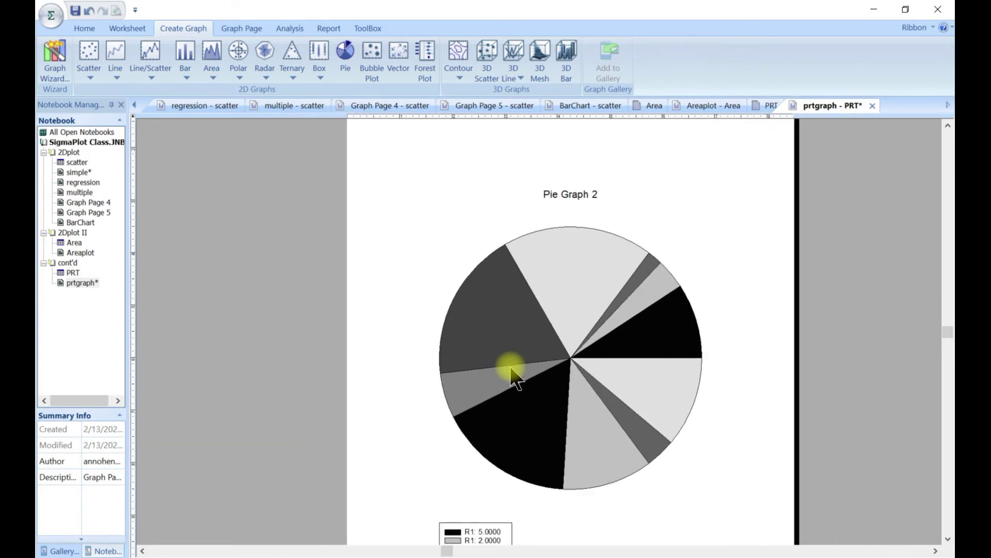
scroll(511, 368, "up", 3)
scroll(511, 375, "down", 1)
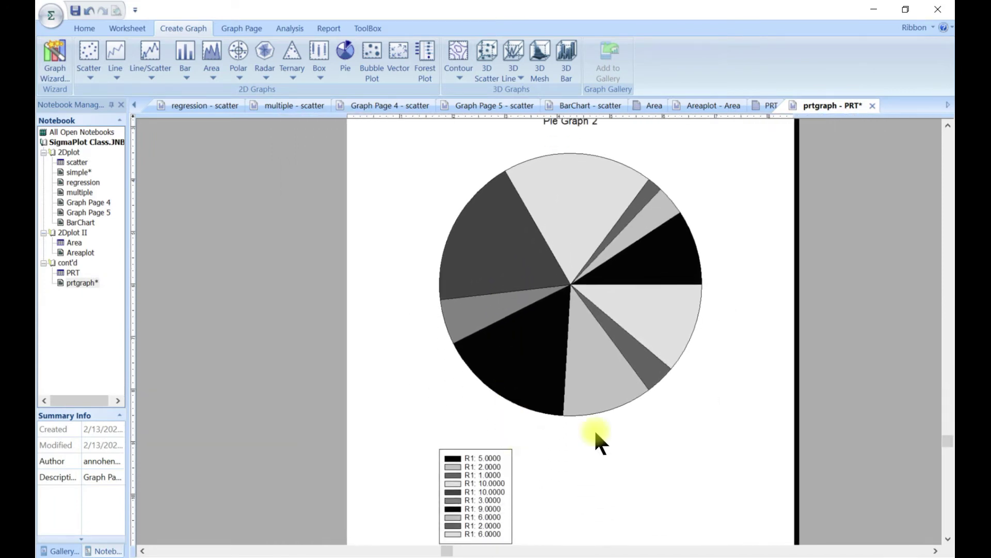
right_click(511, 374)
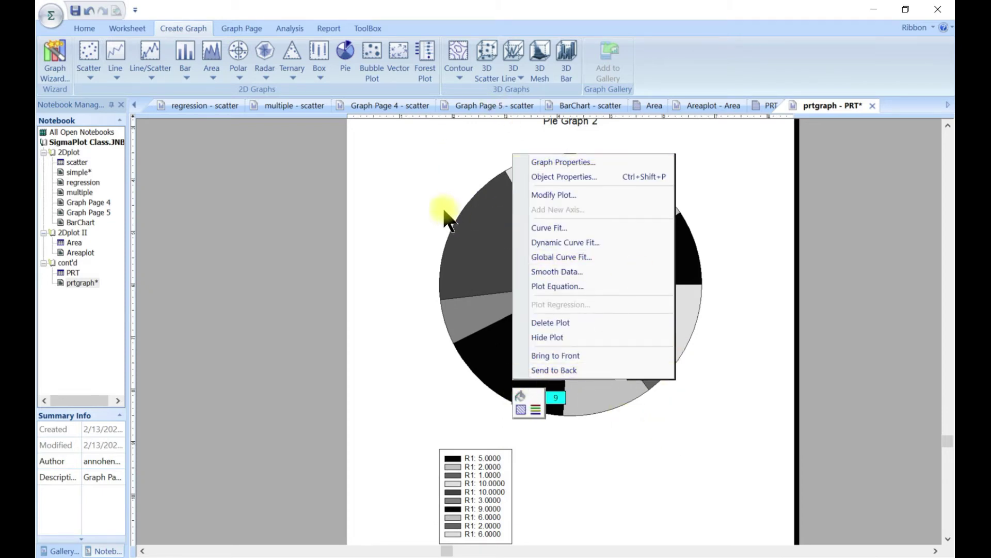
left_click(418, 195)
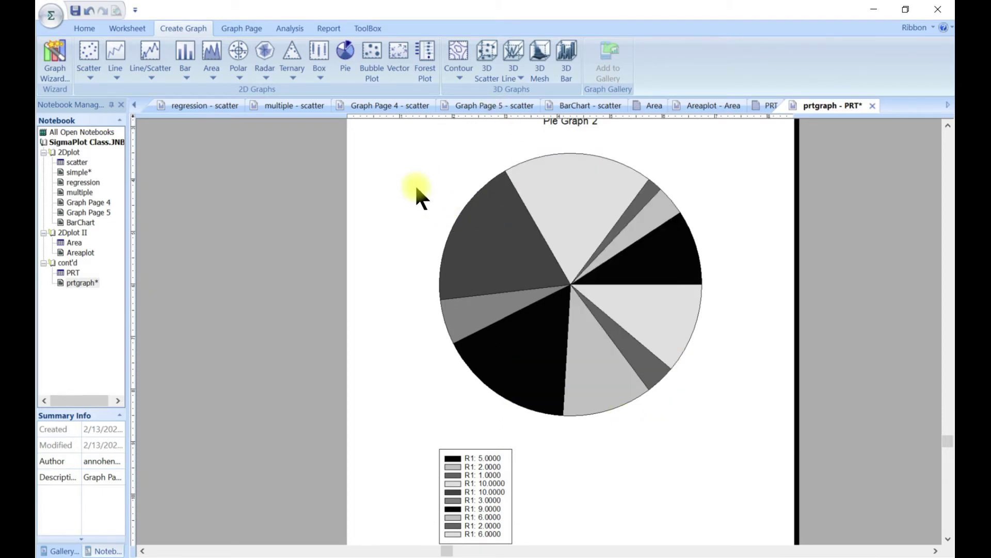
double_click(505, 254)
Move through the Legends and Plot pages to the pie's data sampling settings (rows 1–10, by 1)
left_click_drag(147, 121, 175, 115)
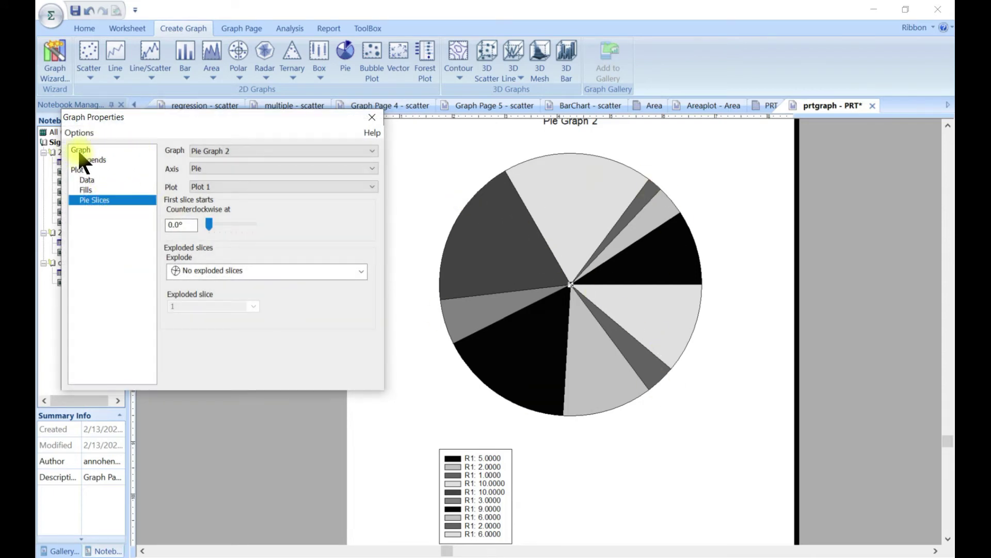
left_click(80, 150)
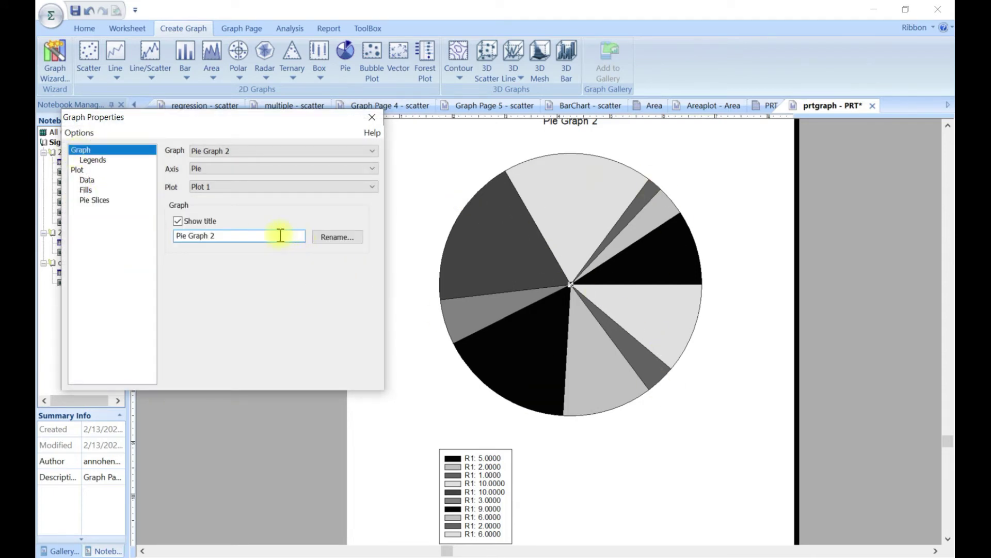
scroll(524, 207, "up", 1)
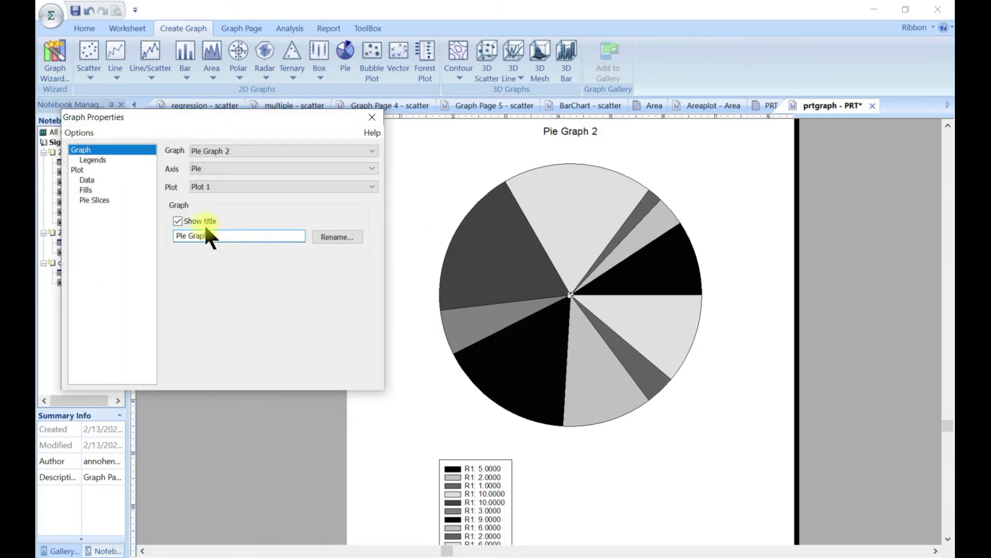
left_click(96, 160)
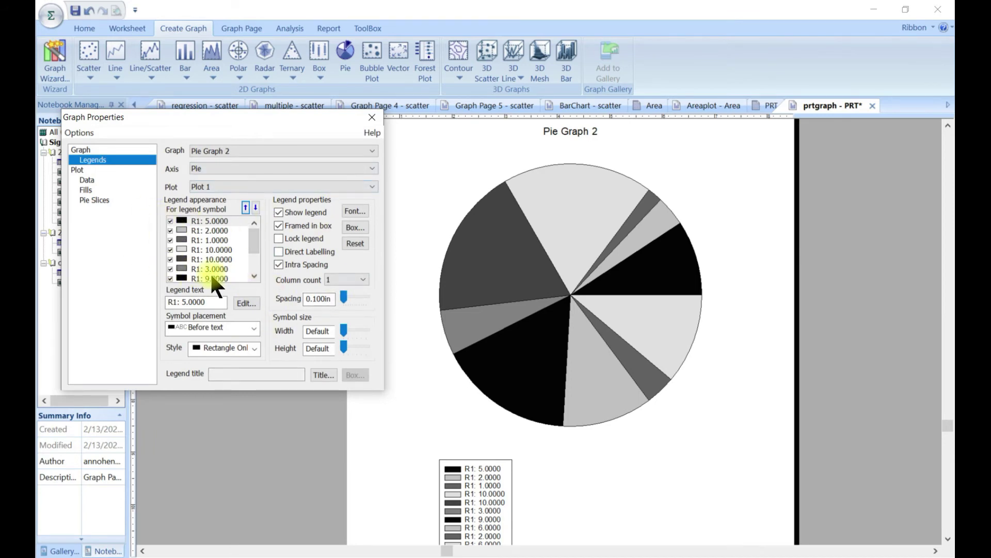
left_click(81, 173)
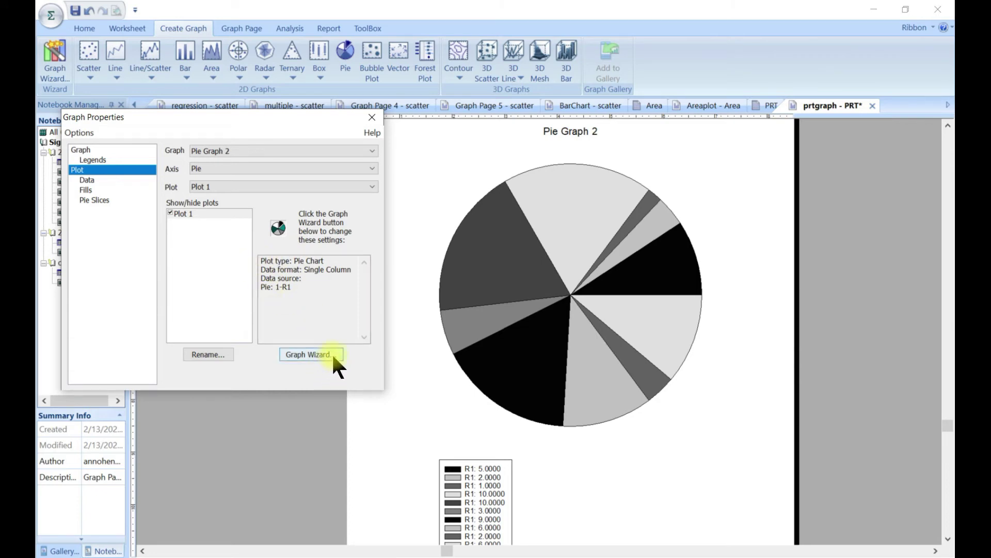
left_click(86, 180)
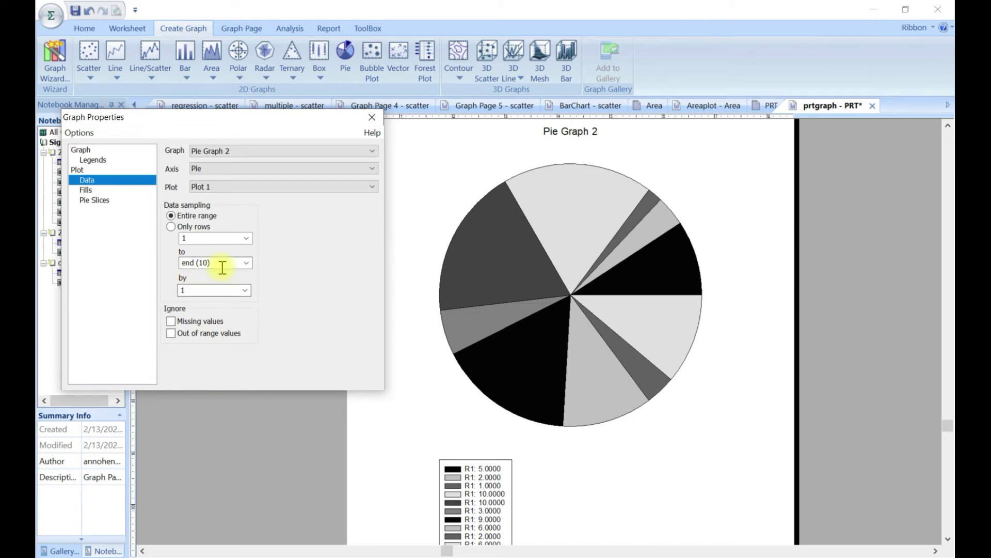
Restrict the pie's plotted rows to 1 through 10, after trying 1 to 5, keeping all ten slices
left_click(247, 263)
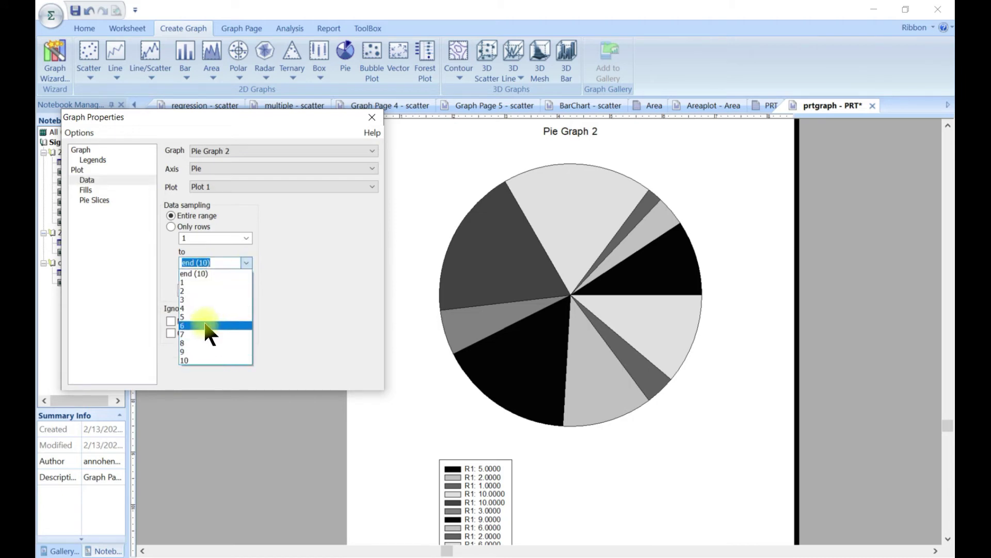
left_click(203, 317)
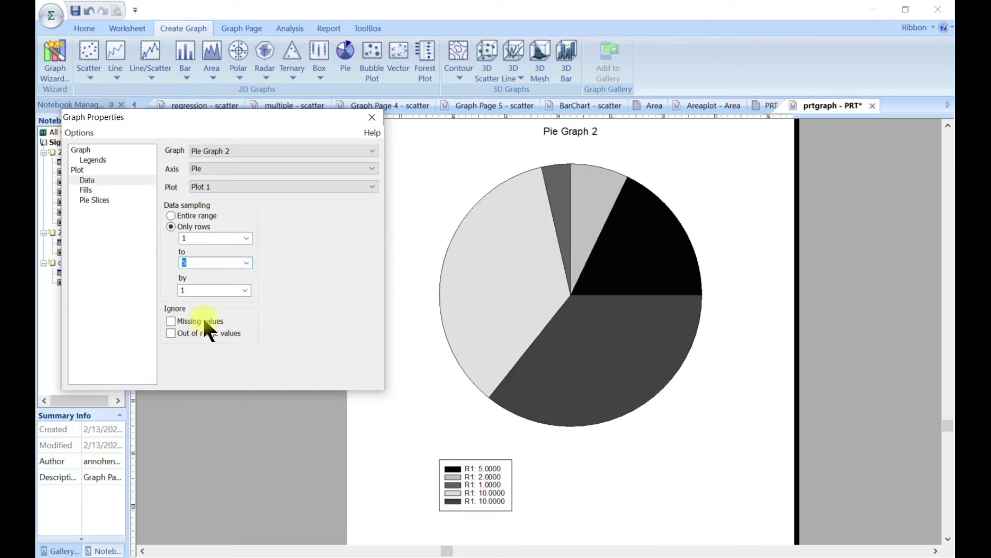
left_click(246, 262)
left_click(241, 238)
left_click(243, 238)
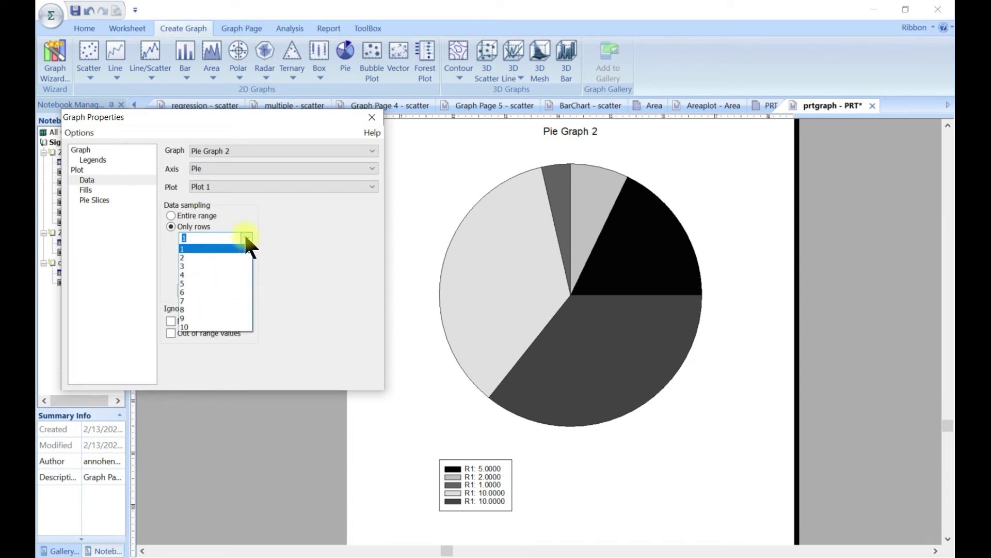
left_click(243, 234)
left_click(247, 262)
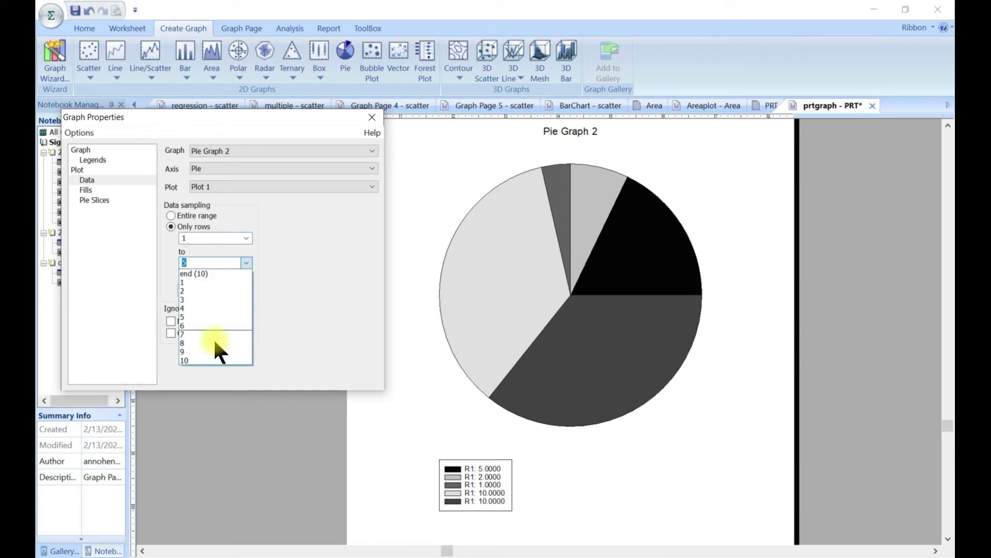
left_click(218, 359)
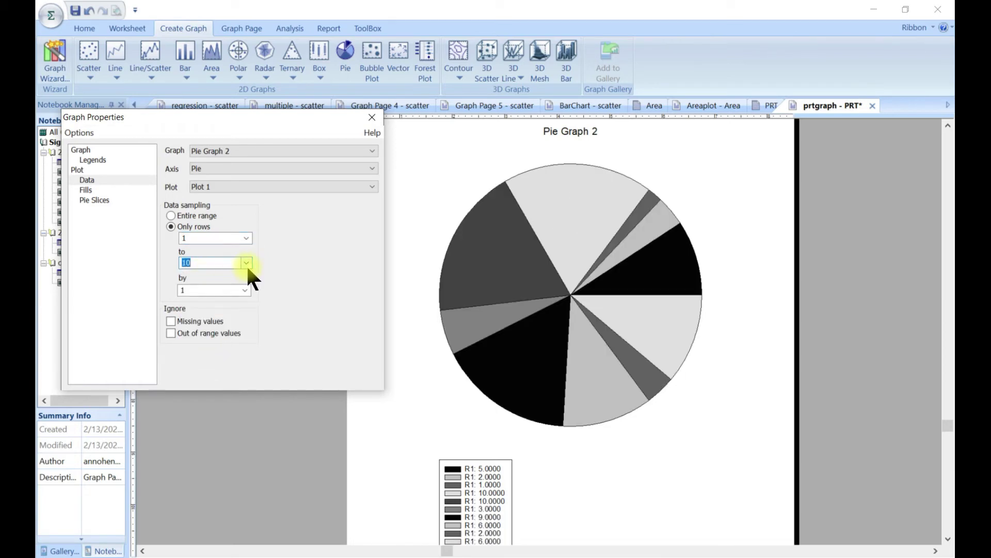
left_click(87, 191)
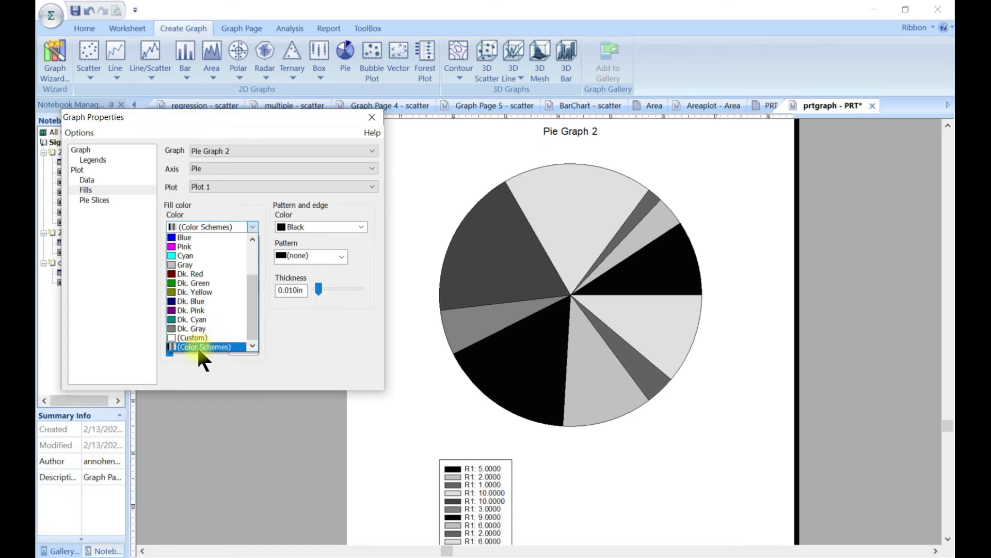
Fill the pie slices from the Royalty colour scheme after previewing Earthtones and Celebration
left_click(197, 345)
scroll(147, 223, "up", 1)
left_click(162, 207)
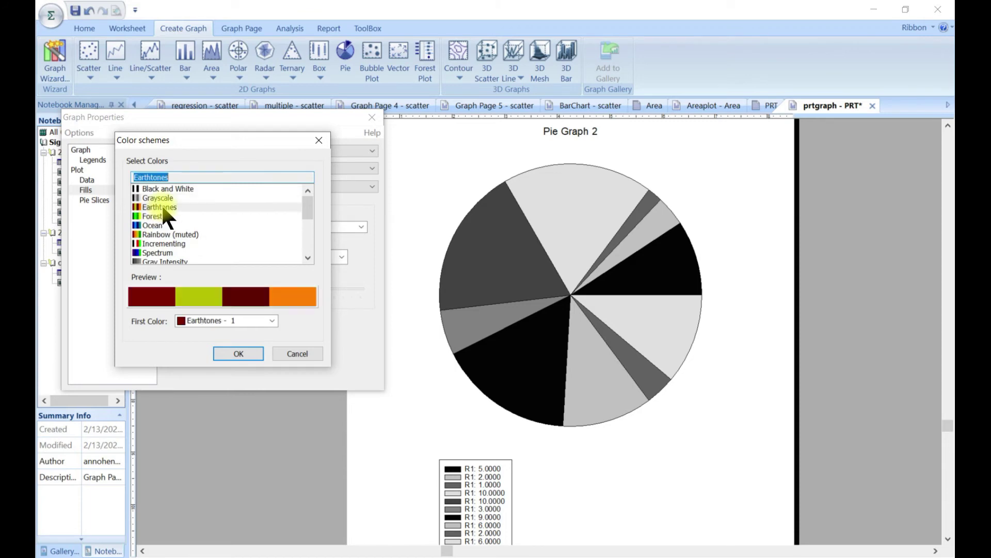
scroll(178, 240, "down", 3)
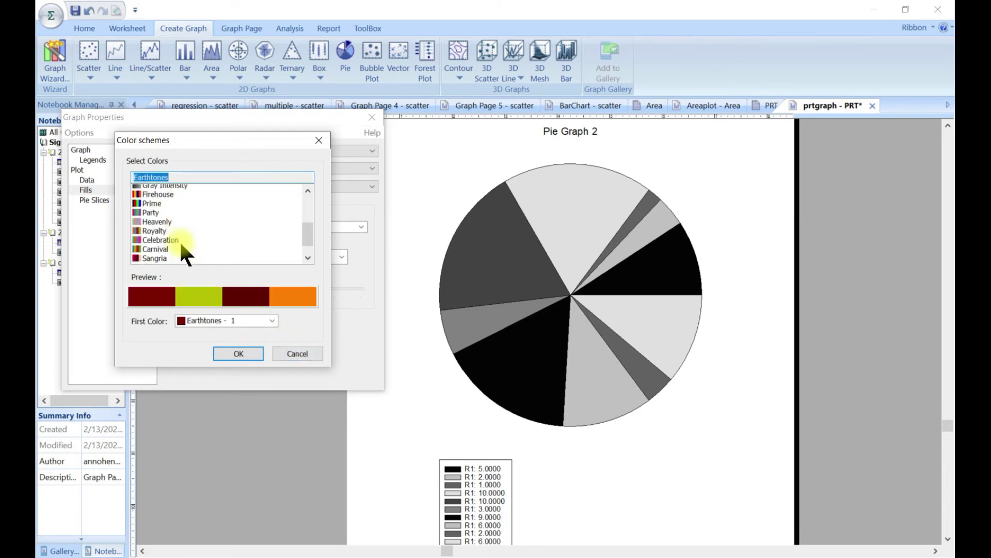
left_click(166, 234)
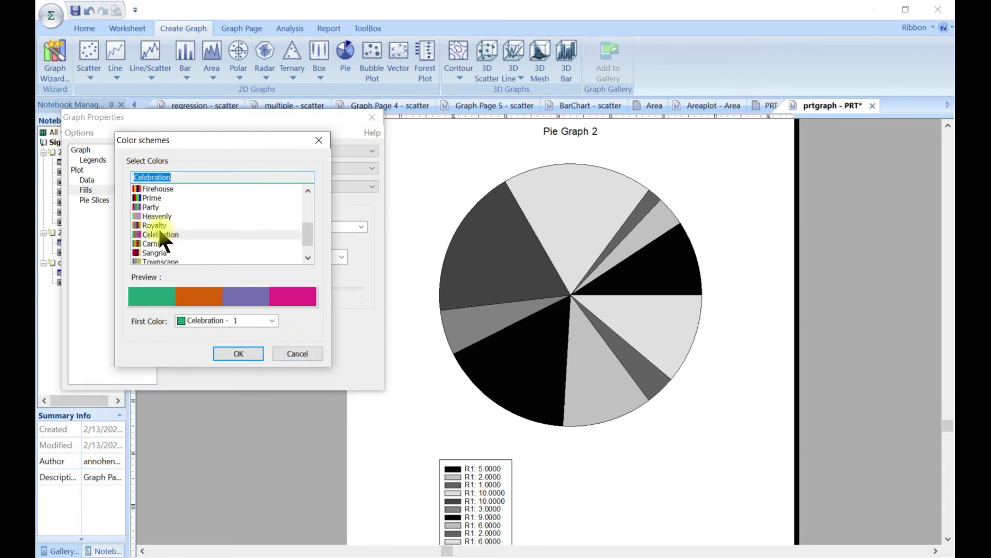
left_click(157, 226)
left_click(257, 353)
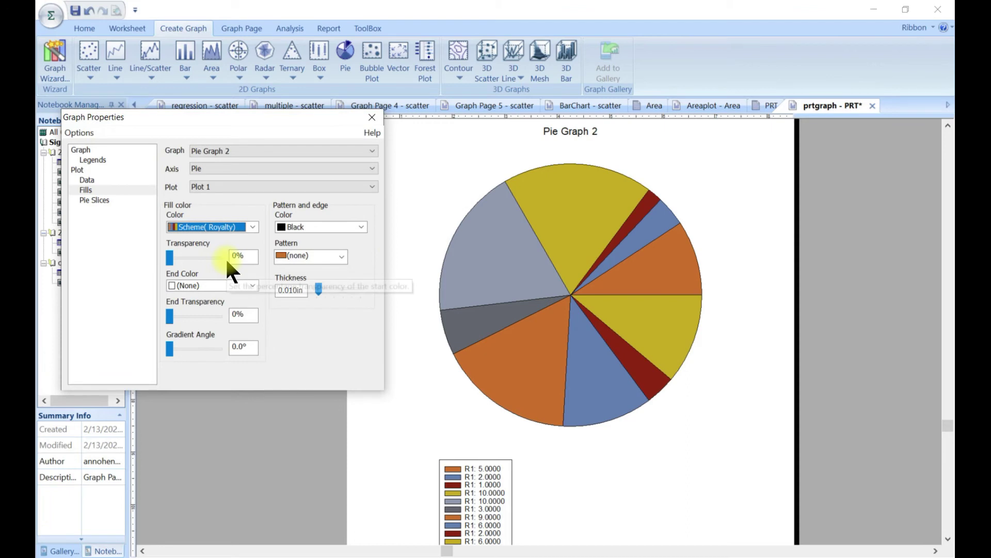
left_click(360, 227)
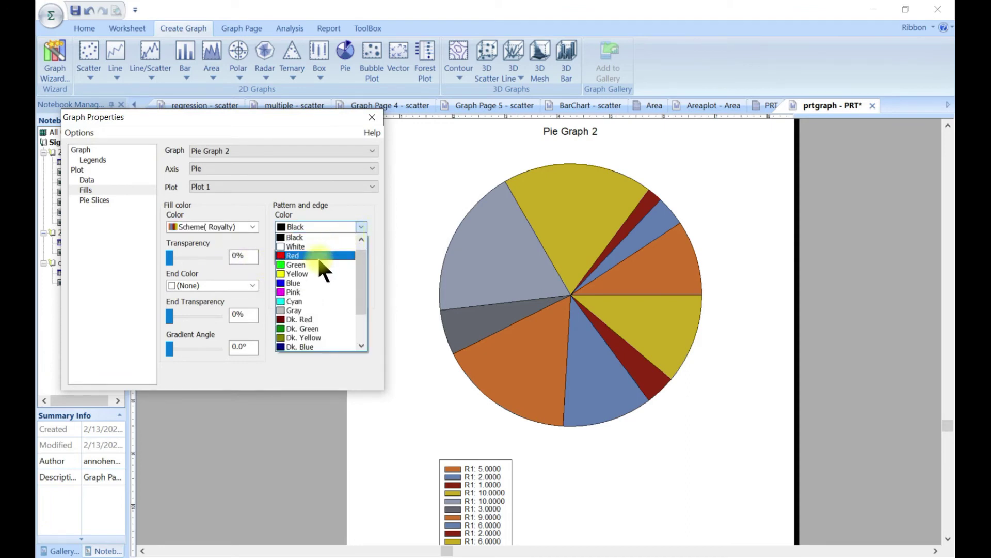
Give the pie slices blue edges and a medium hatch pattern
left_click(303, 283)
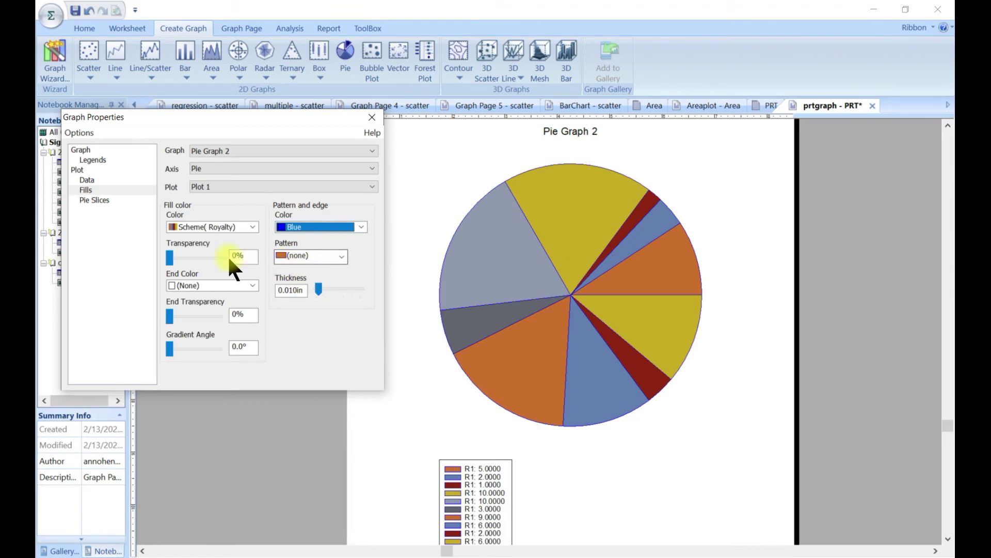
left_click(341, 257)
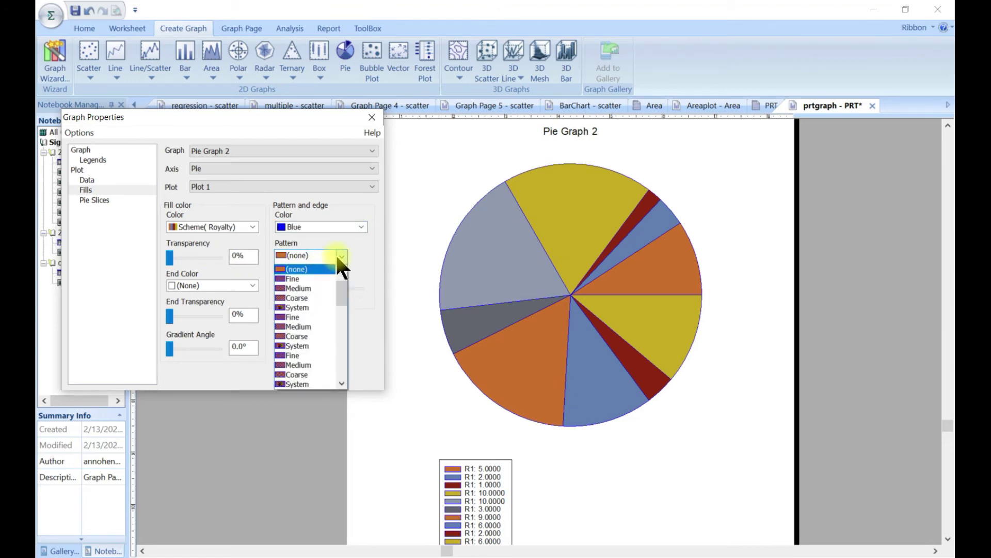
left_click(307, 288)
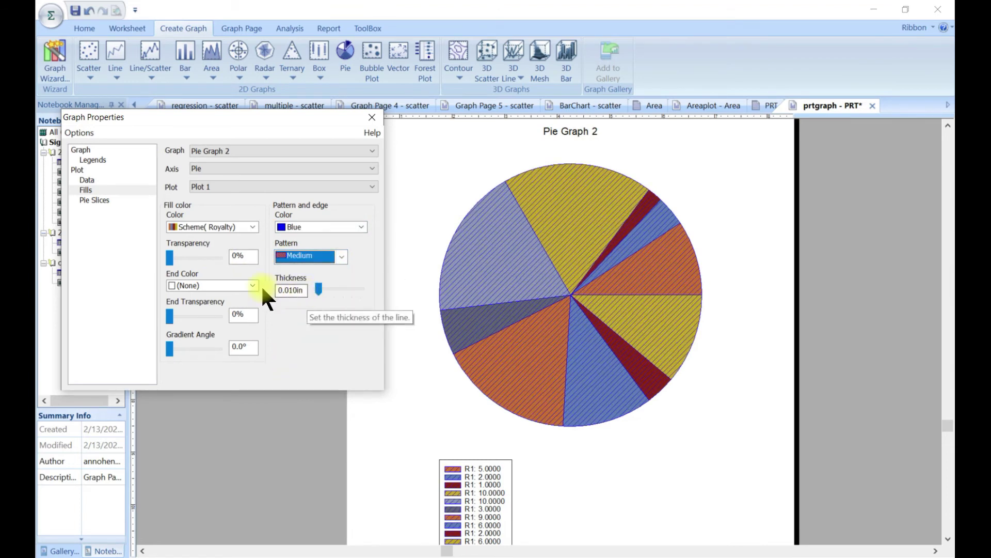
Make the slice gradient fade to cyan at 151.4° with 16% end transparency
left_click(172, 285)
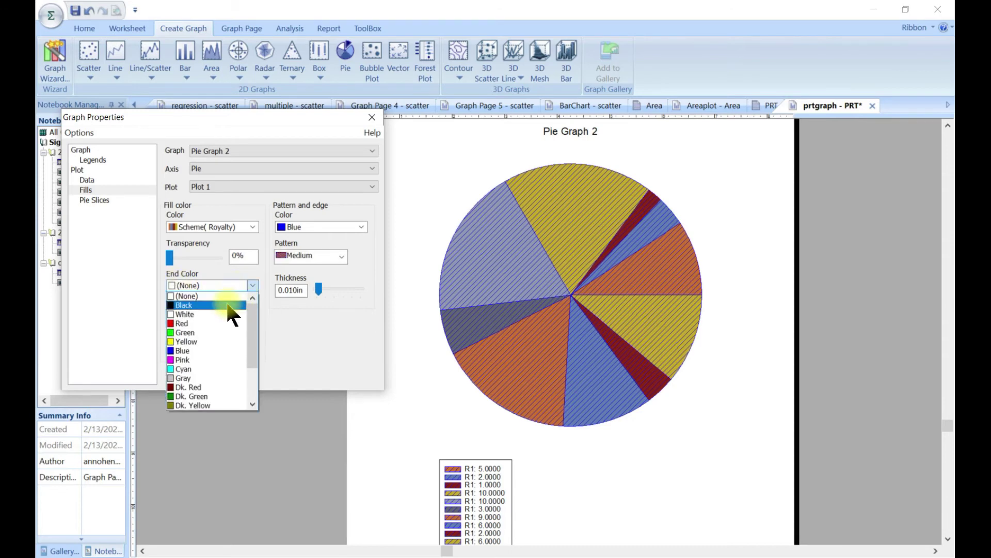
left_click(223, 306)
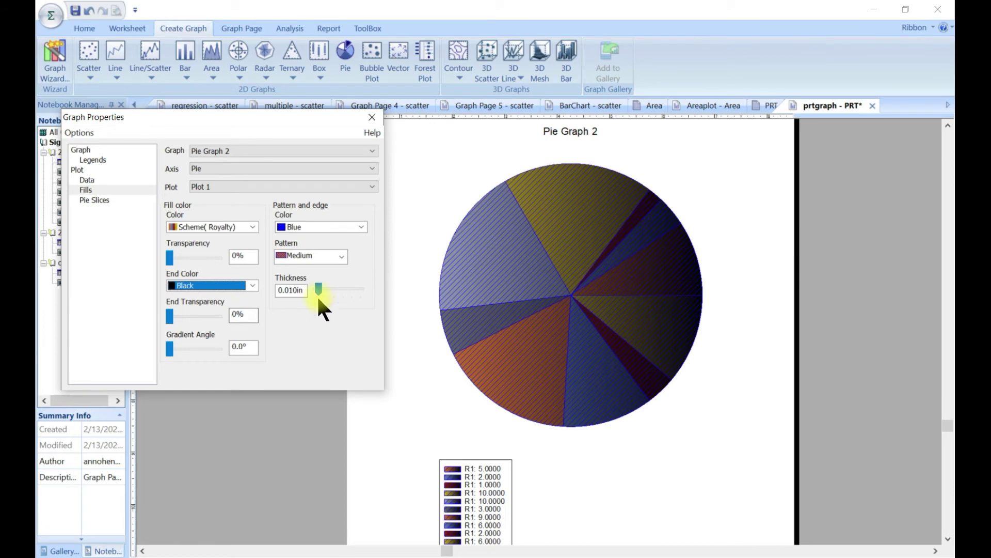
mouse_move(315, 291)
left_mouse_down()
mouse_move(329, 288)
mouse_move(318, 290)
left_mouse_up()
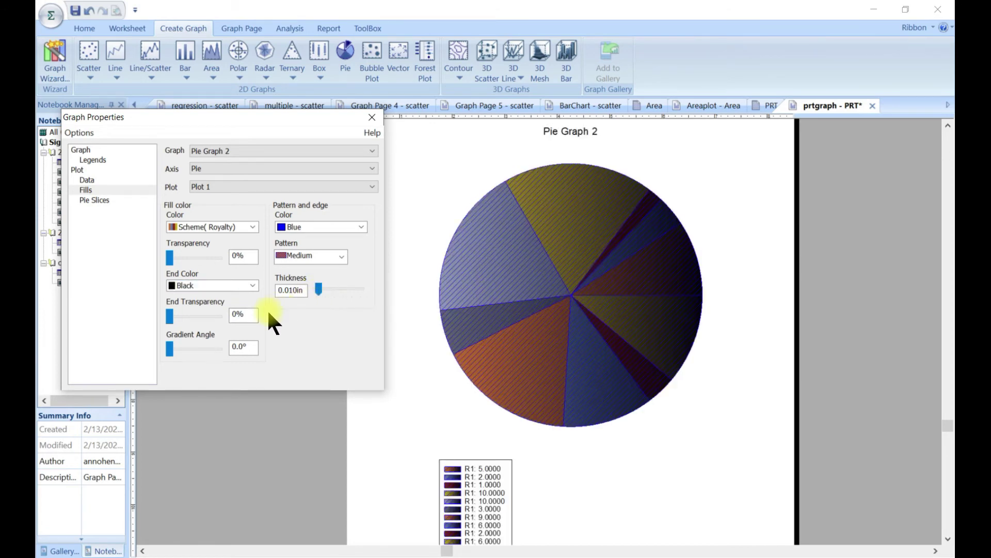
left_click(253, 285)
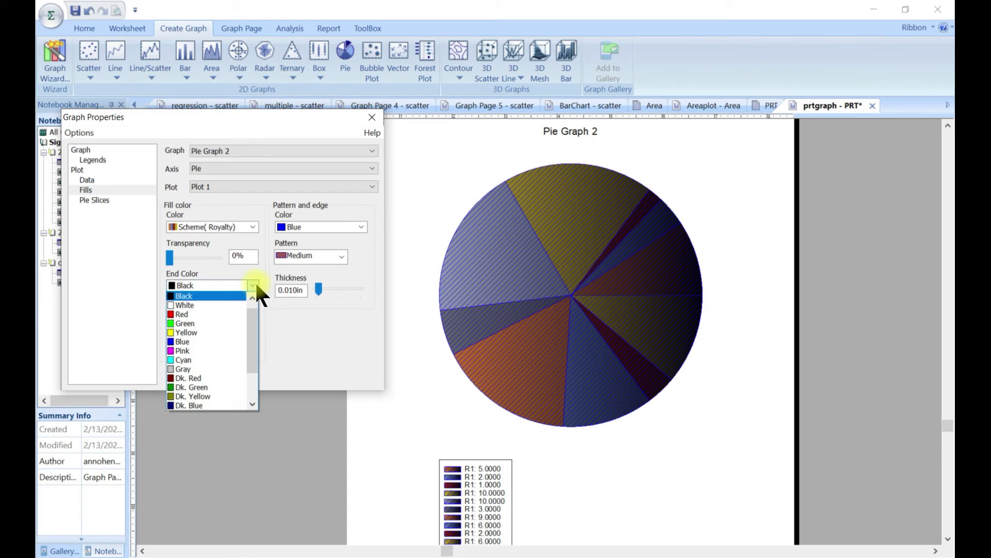
left_click(227, 314)
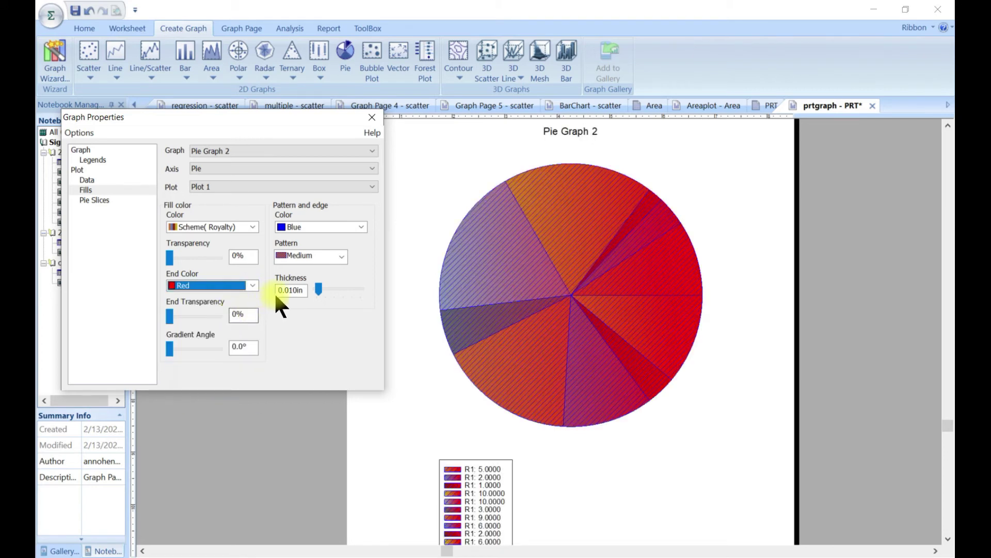
left_click(250, 285)
left_click(211, 334)
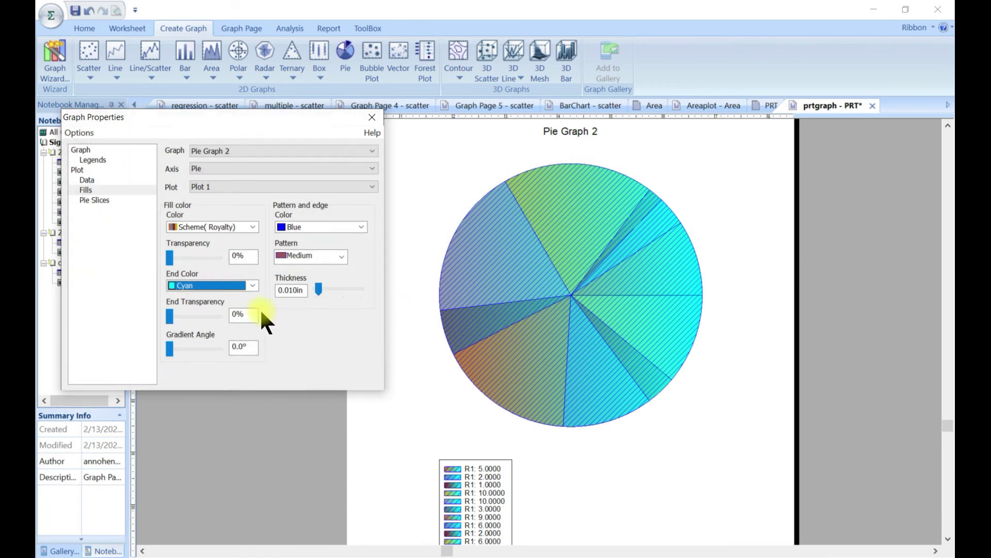
left_click_drag(170, 349, 189, 349)
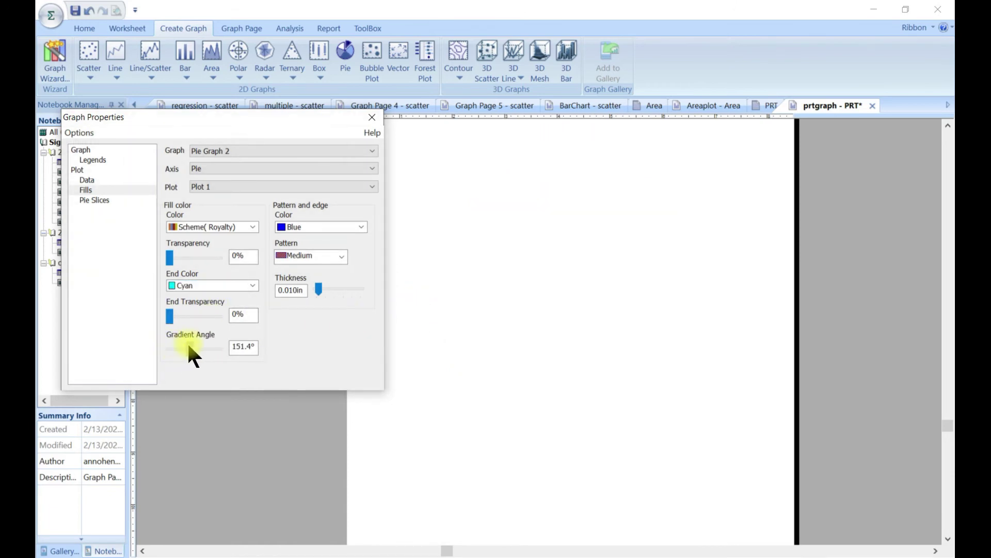
left_click_drag(170, 316, 177, 316)
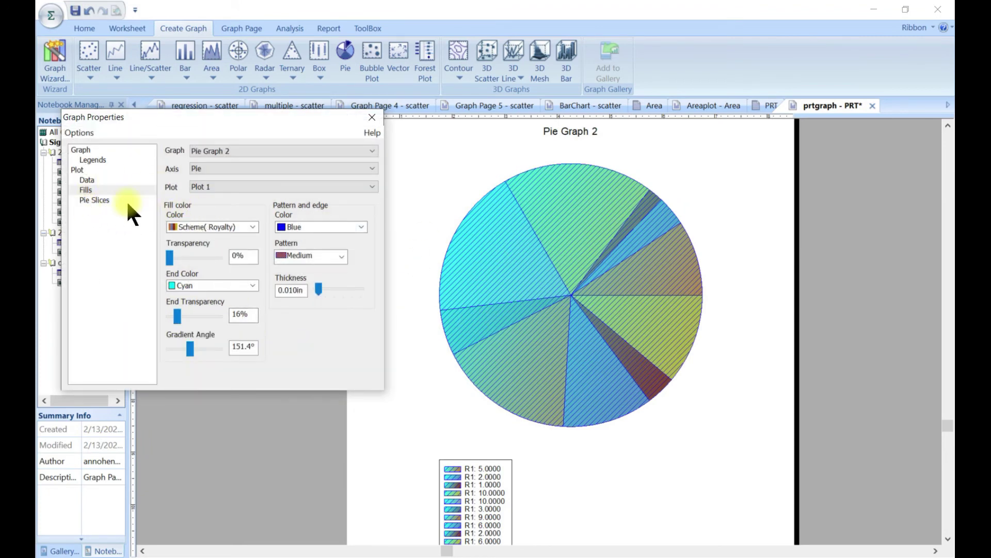
left_click(95, 200)
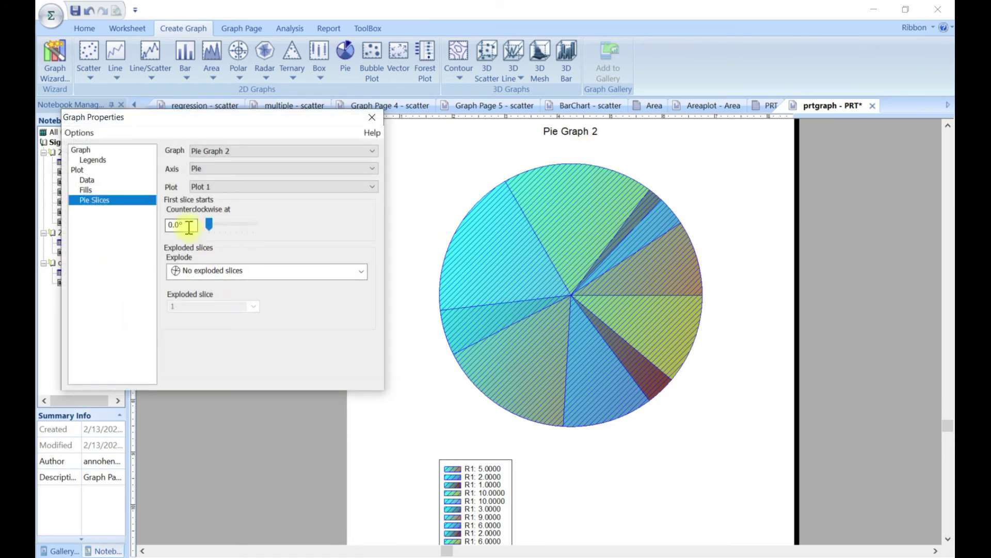
Explode a single slice of Pie Graph 2, choosing slice 4
left_click(358, 267)
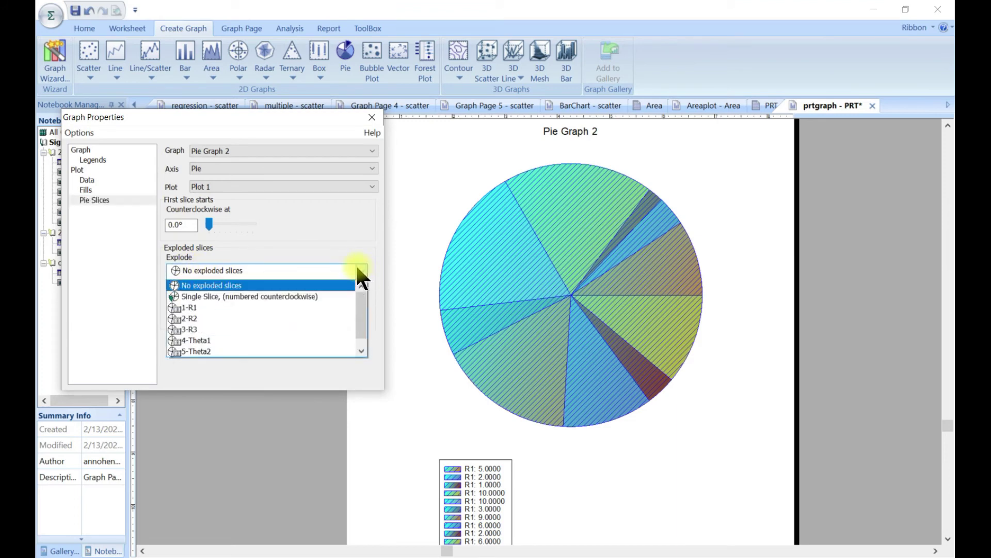
left_click(317, 295)
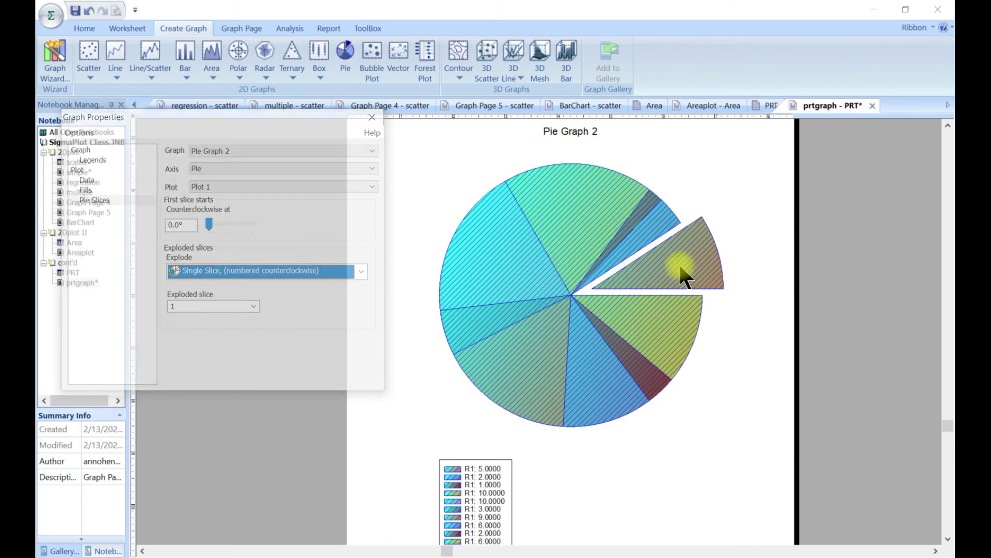
left_click(254, 306)
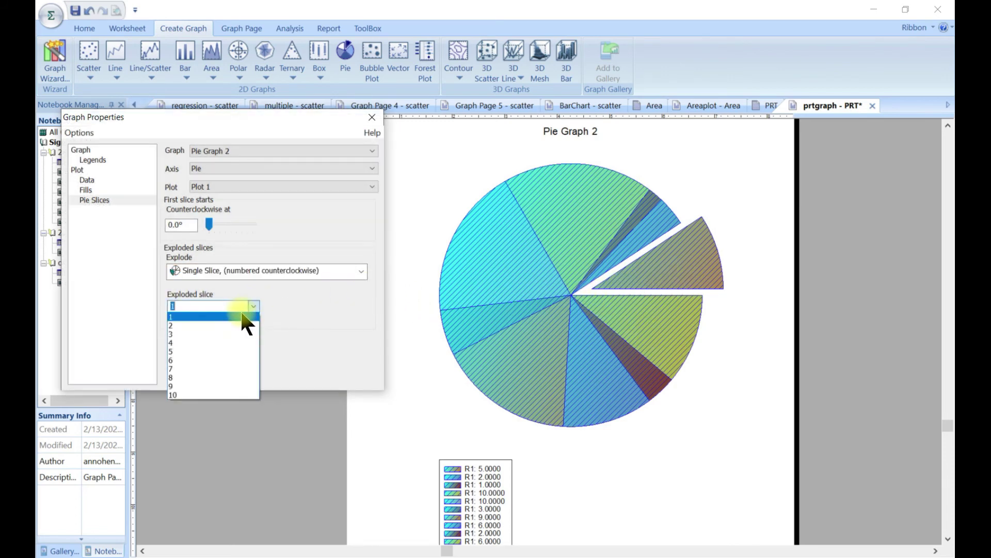
left_click(230, 325)
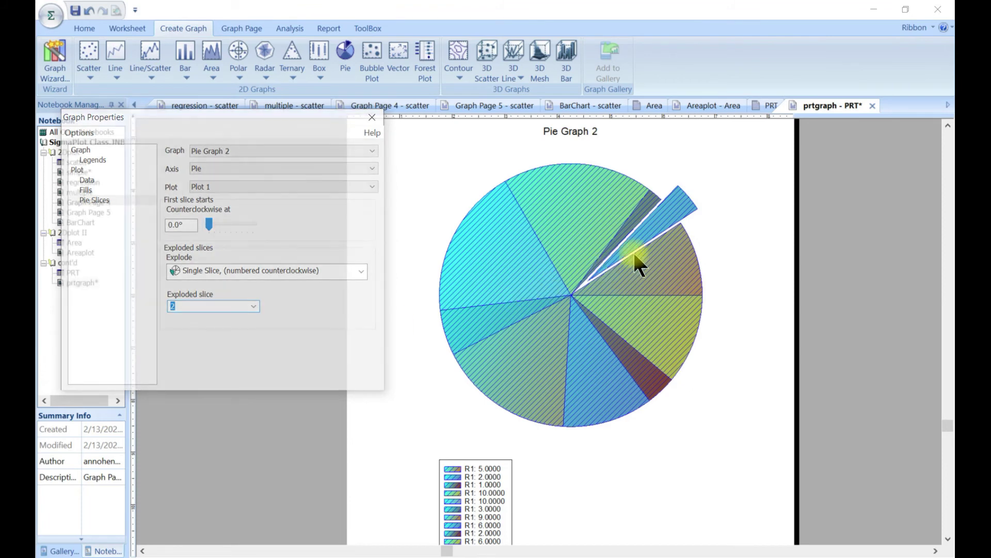
left_click(255, 307)
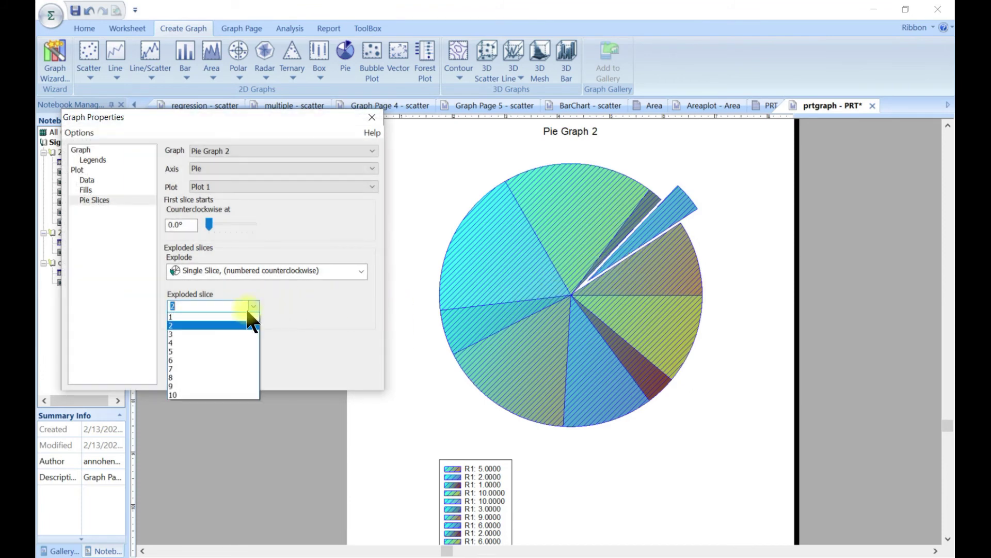
left_click(228, 334)
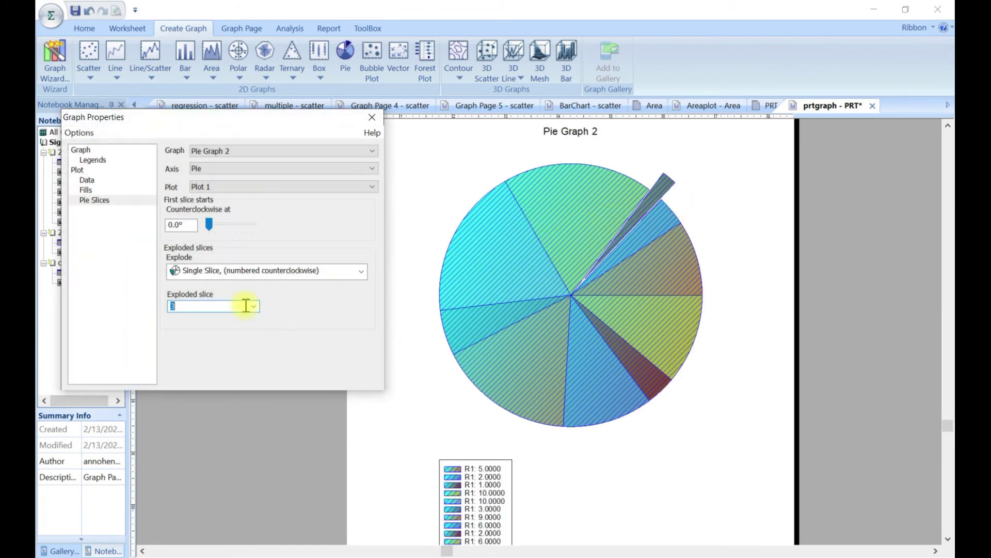
left_click(251, 306)
left_click(228, 343)
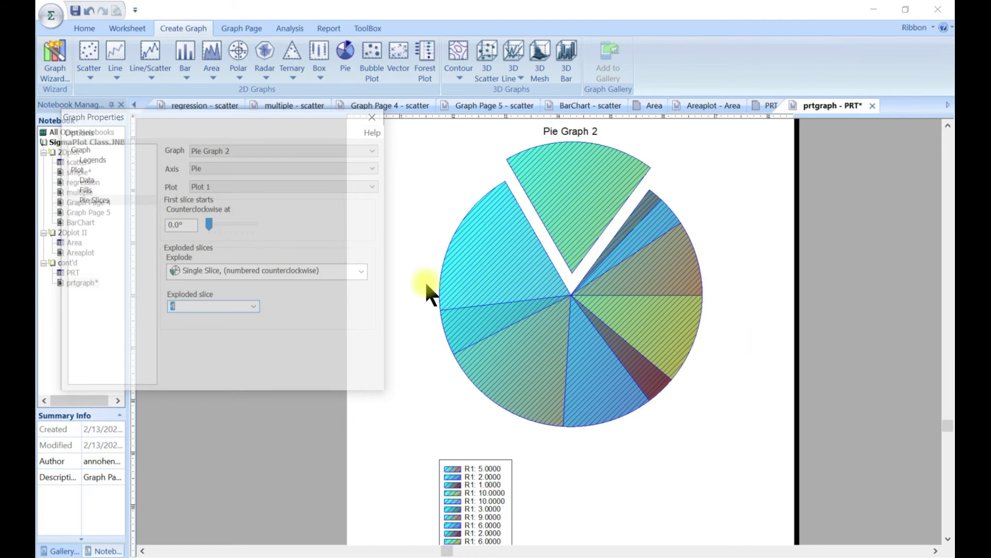
Rotate the pie so its first slice starts at 153.8°, then close Graph Properties
left_click_drag(205, 231, 213, 224)
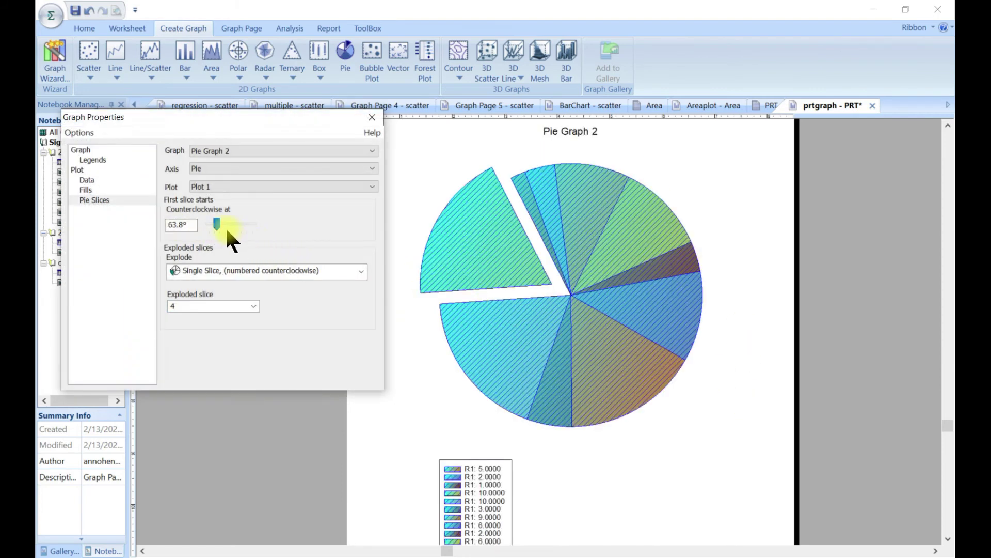
left_click(225, 227)
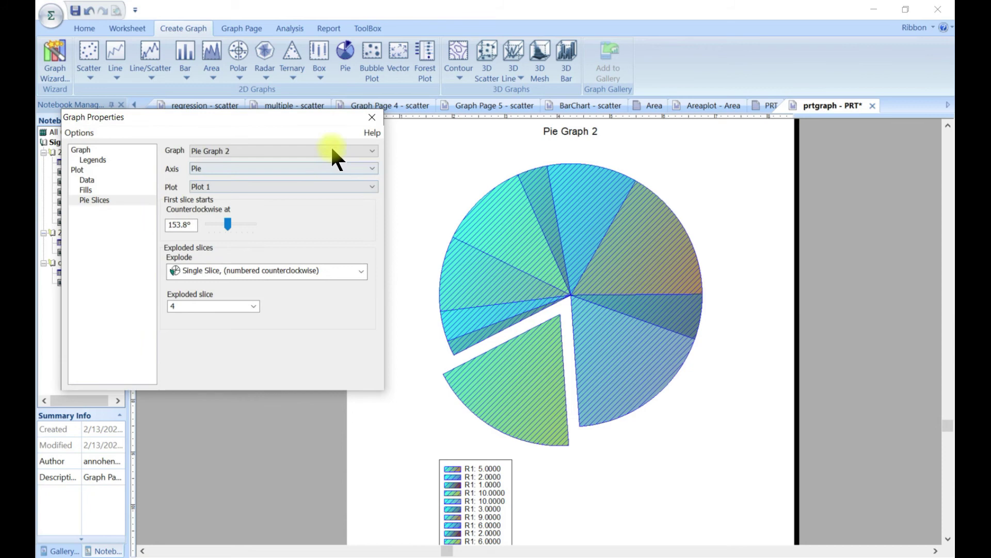
left_click(372, 118)
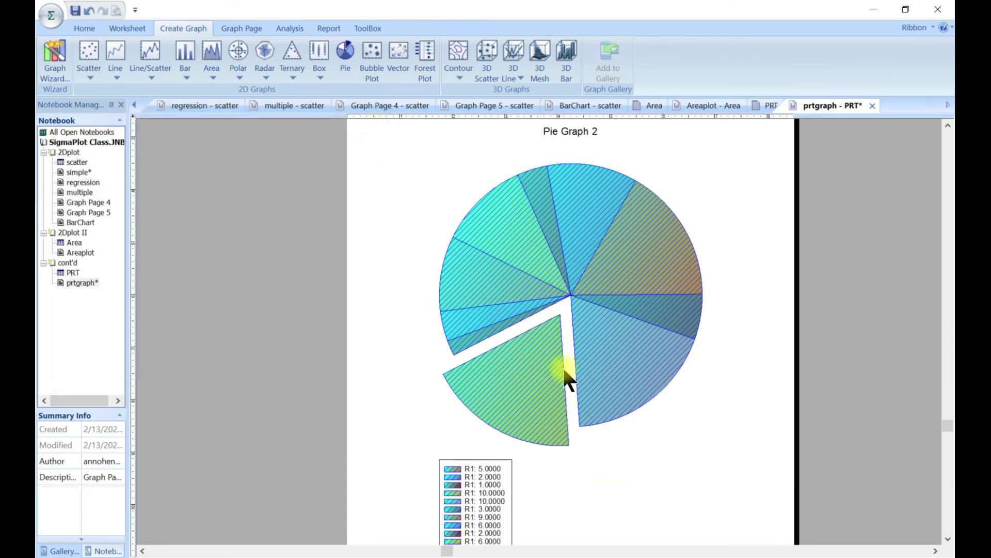
left_click(296, 105)
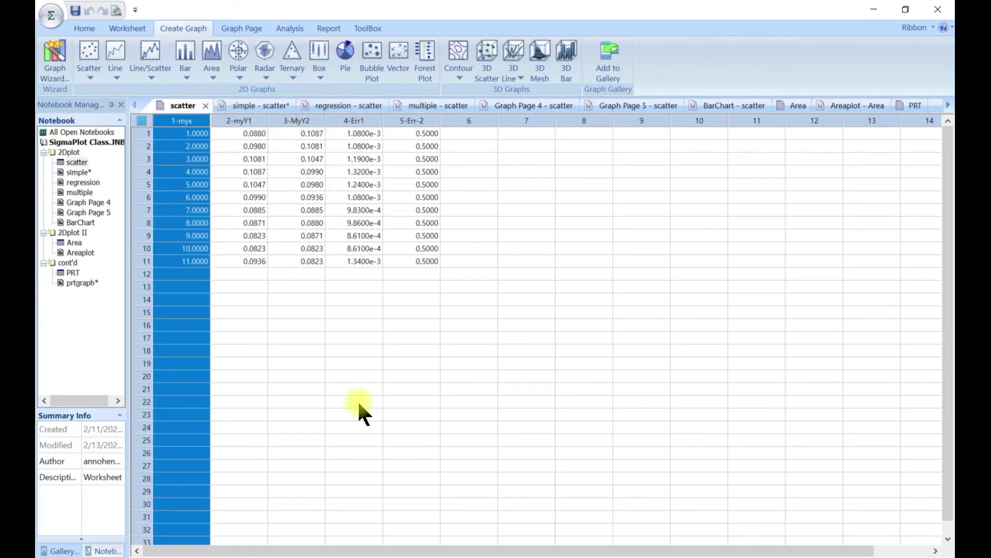
Save the notebook and add Graph Page 10 under the scatter worksheet, agreeing to create a graph
key("ctrl+s")
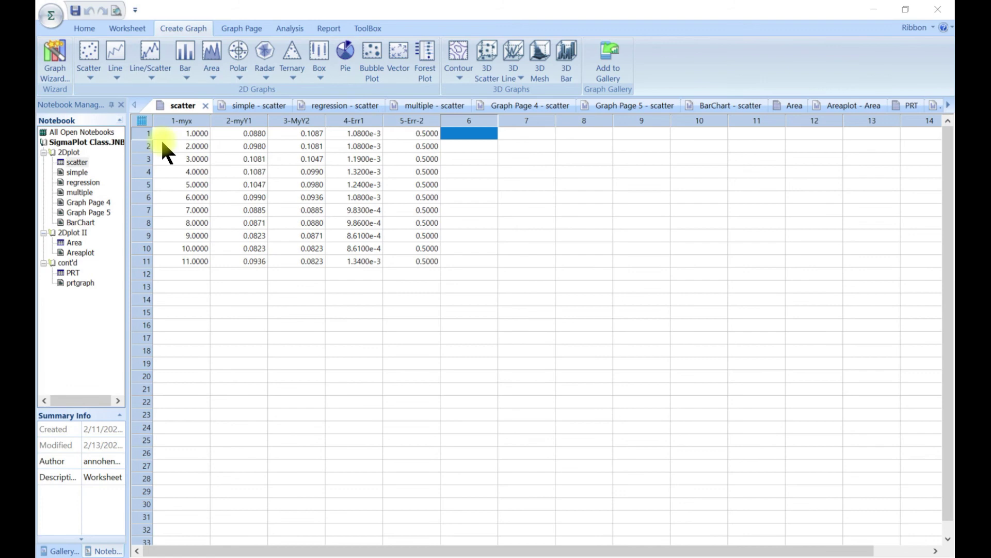
left_click(80, 162)
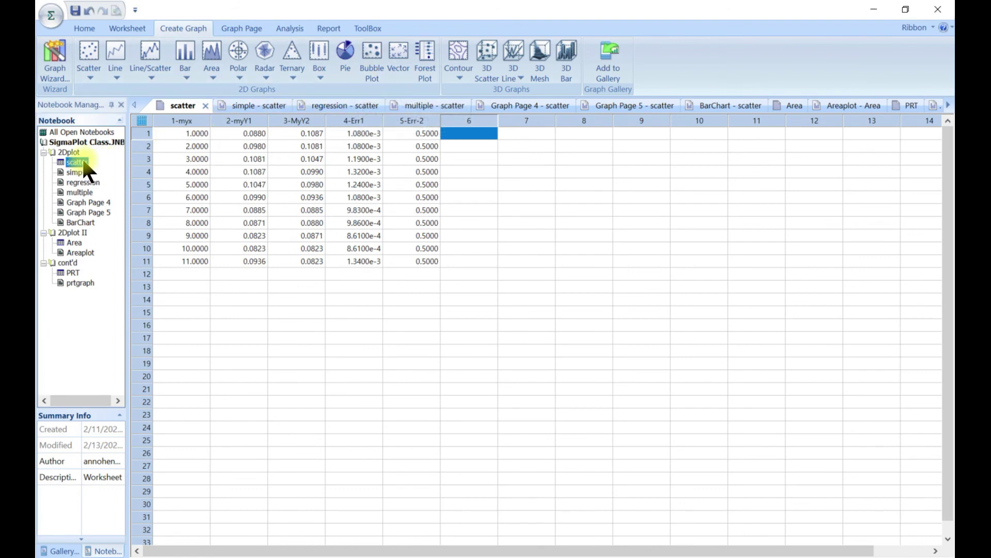
right_click(82, 159)
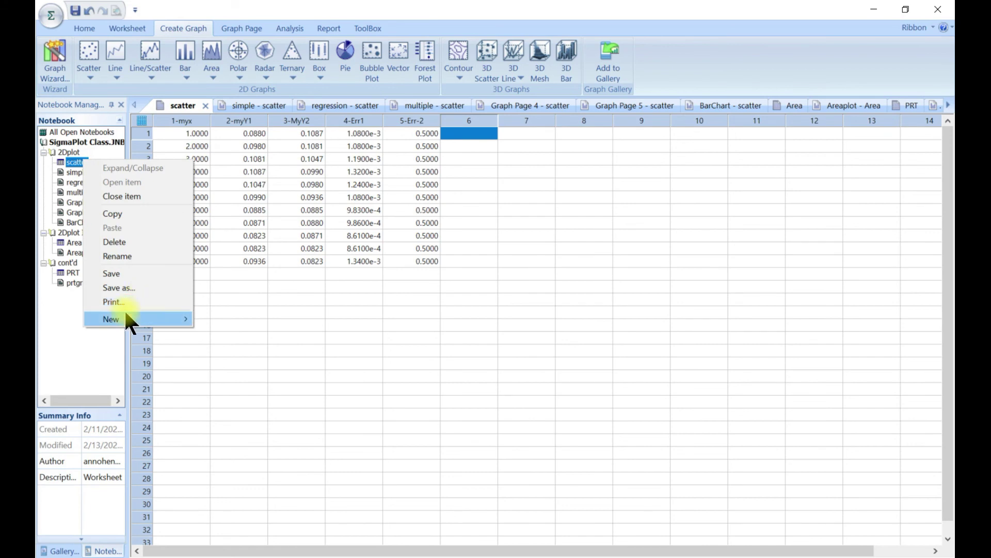
mouse_move(158, 321)
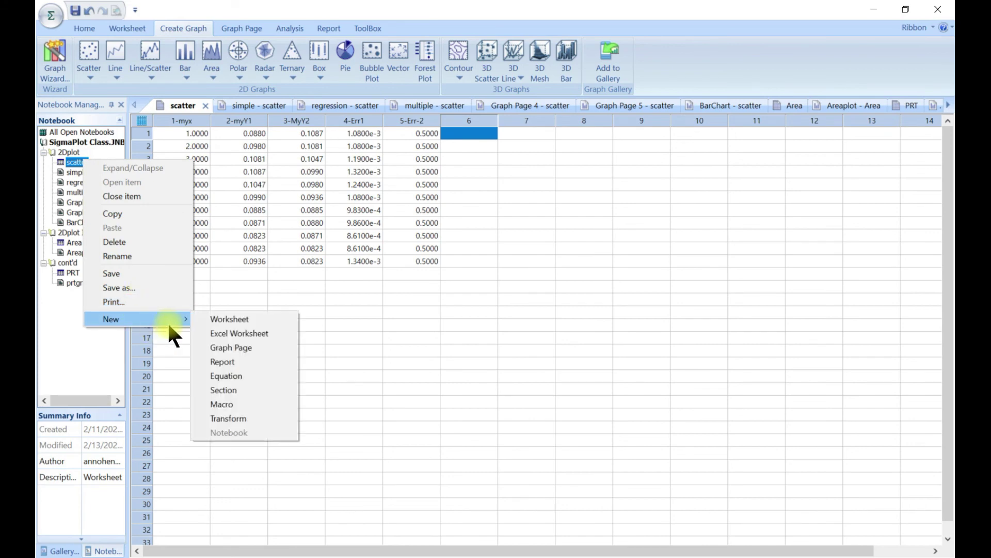
left_click(234, 349)
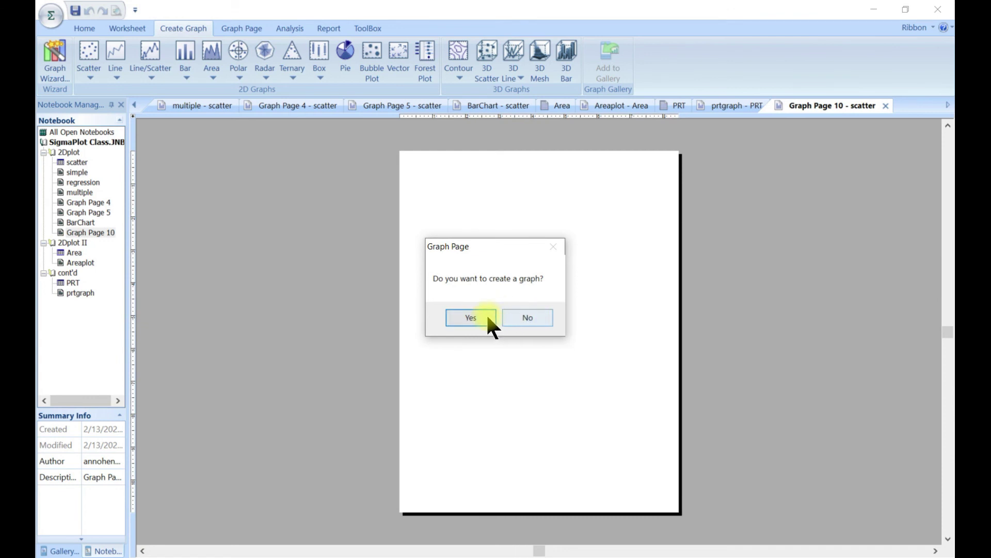
left_click(470, 317)
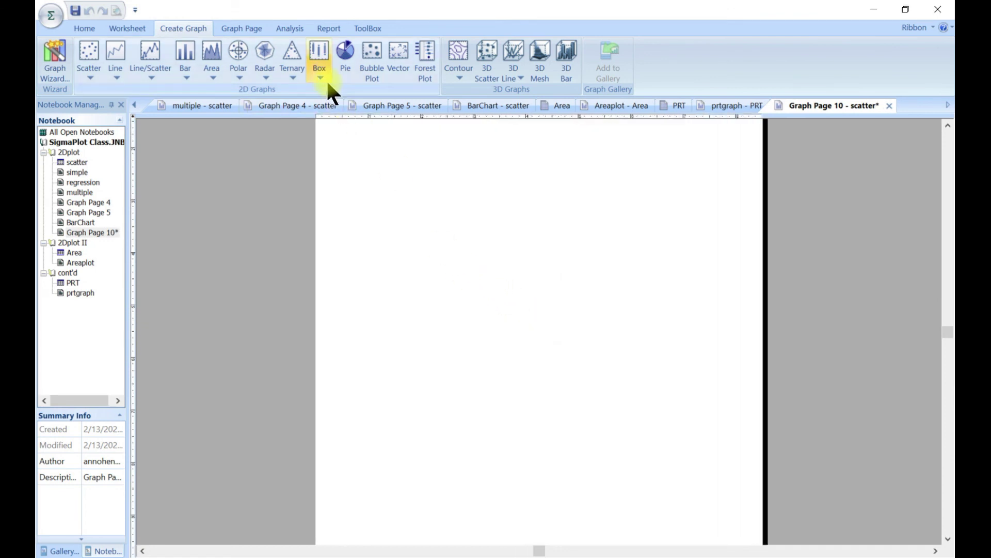
left_click(373, 76)
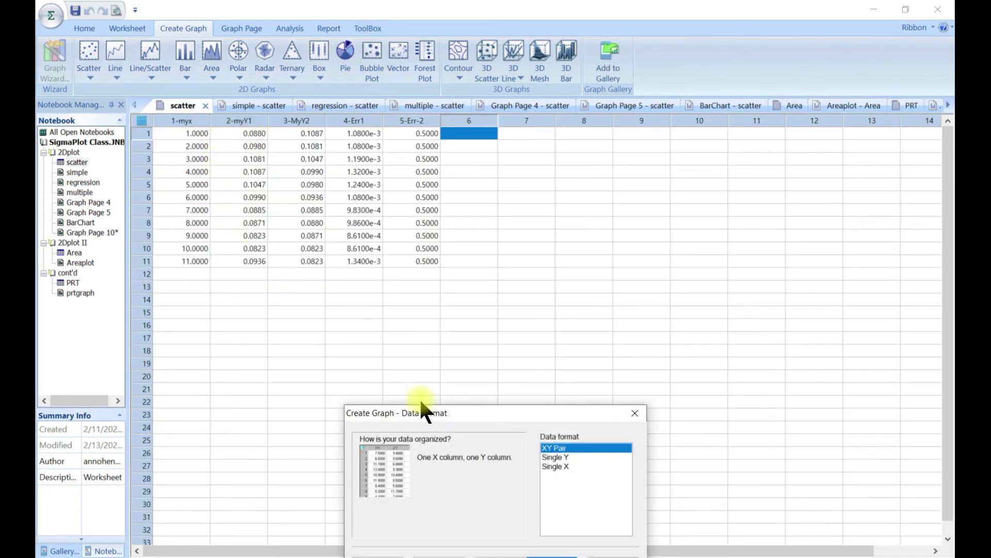
Bring the data format window into view and accept the XY Pair format
left_click_drag(416, 402, 397, 284)
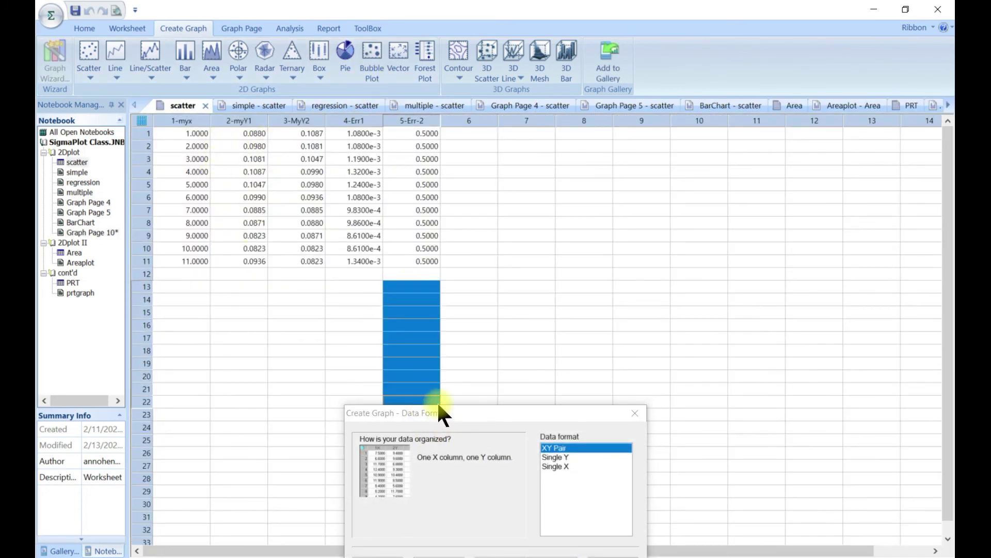
left_click_drag(440, 406, 403, 269)
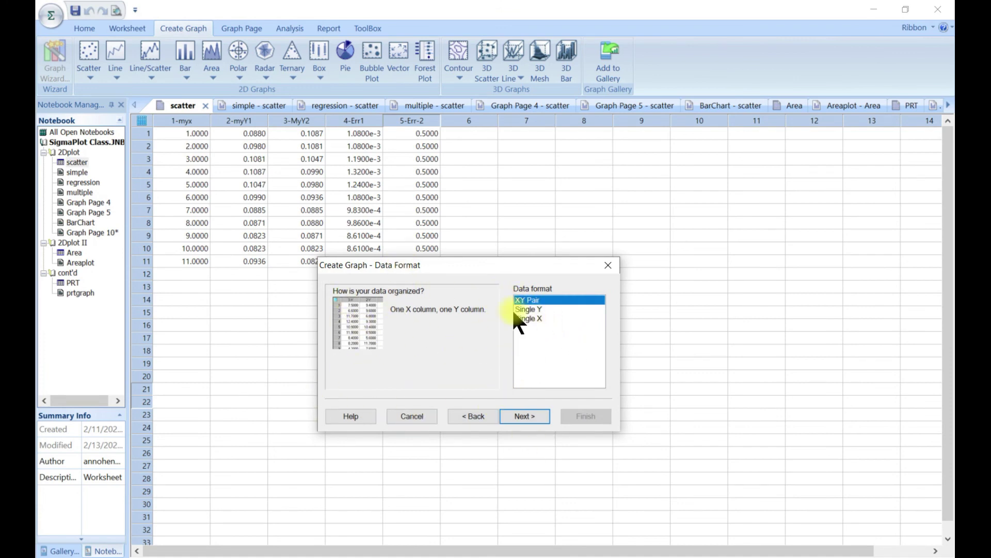
left_click(523, 413)
Assign 1-myx to X, 2-myY1 to Y and 3-MyY2 to bubble size, then finish the bubble graph
left_click(558, 332)
left_click(600, 300)
left_click(573, 321)
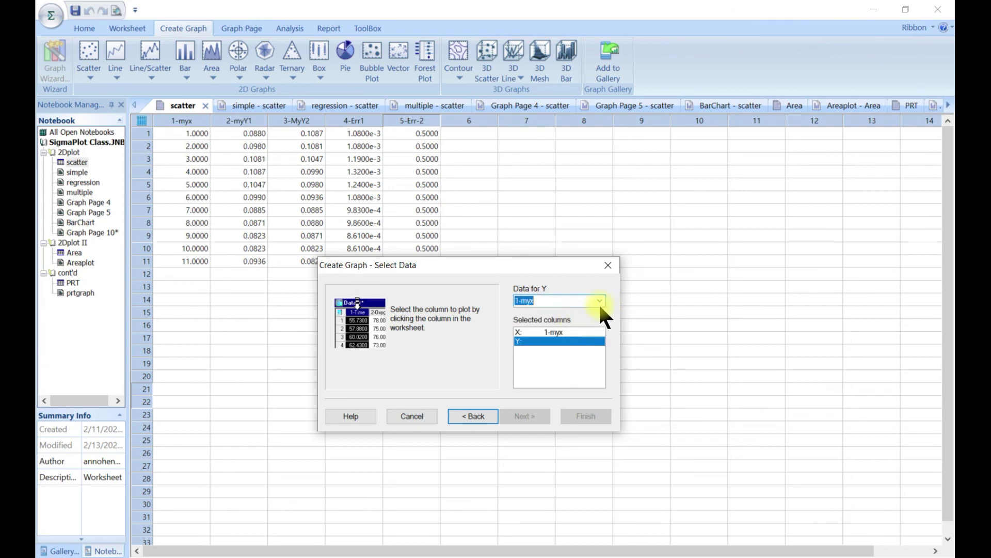
left_click(599, 300)
left_click(577, 321)
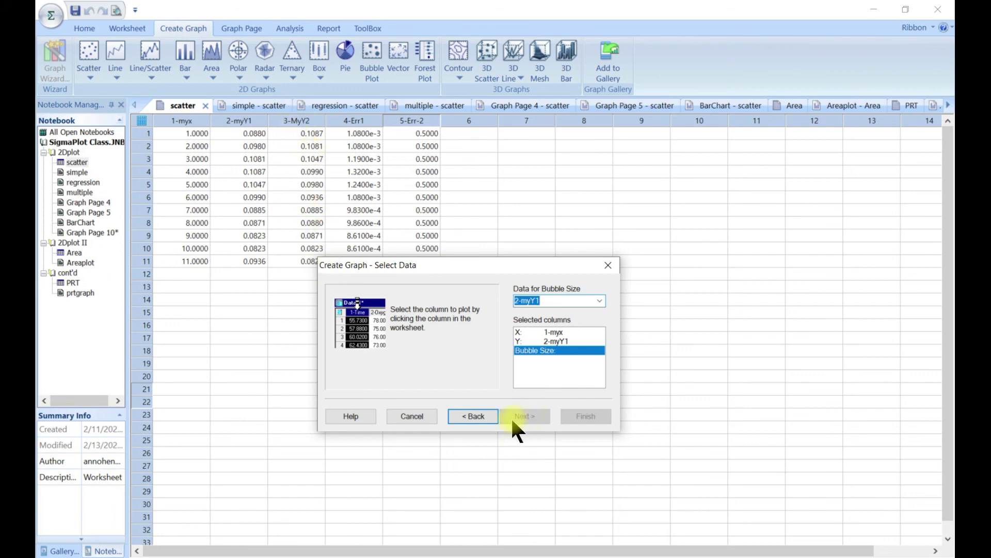
left_click(599, 300)
left_click(571, 328)
left_click(587, 415)
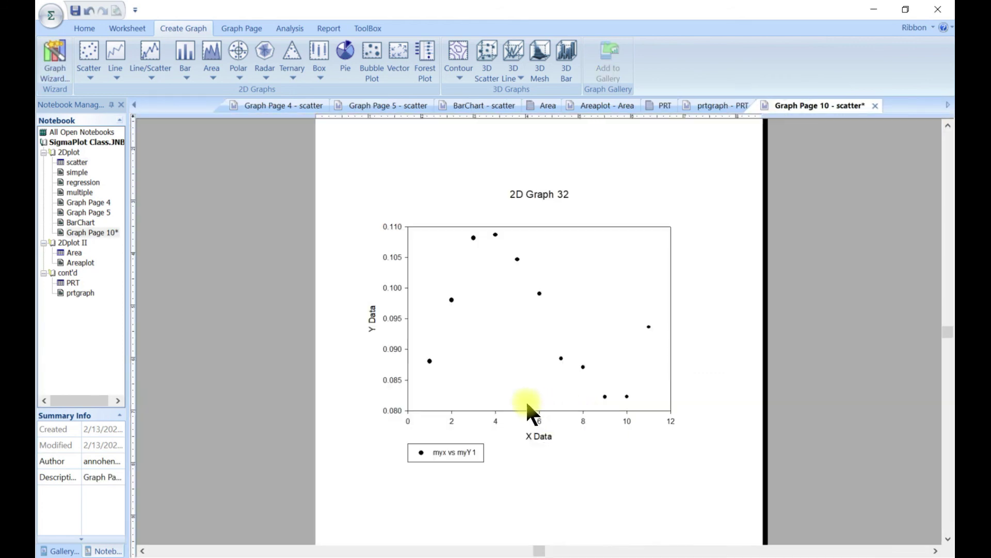
Reopen the scatter worksheet from the Notebook tree
scroll(507, 395, "up", 3)
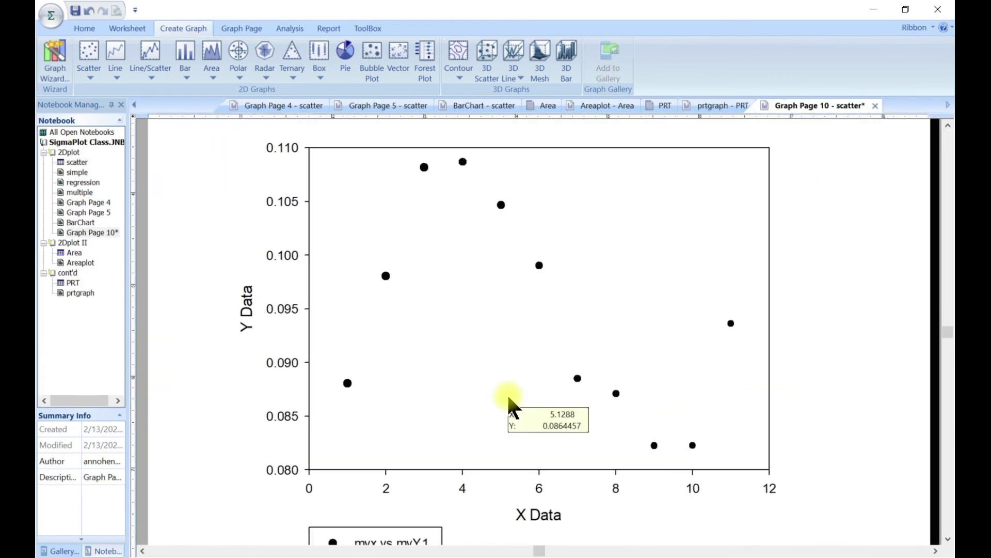
scroll(507, 393, "up", 1)
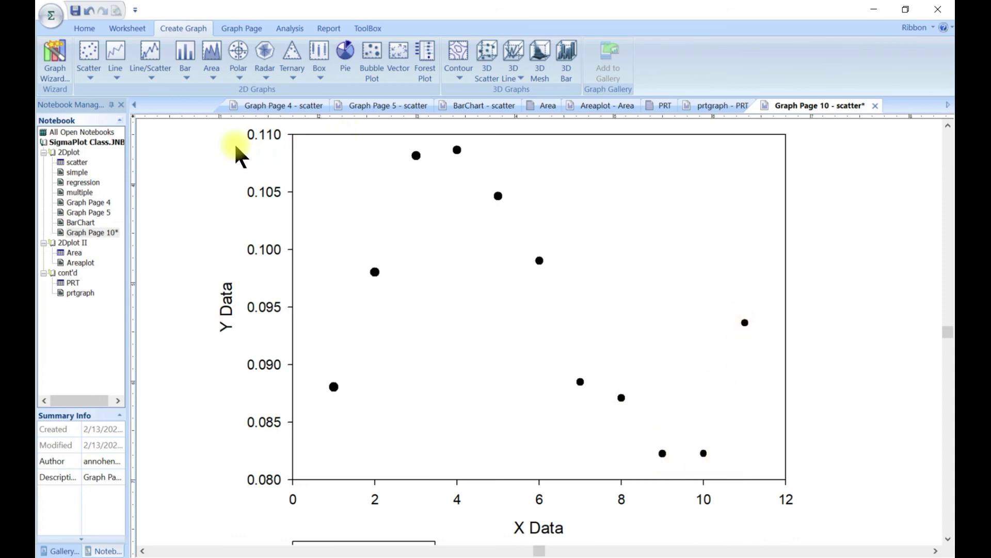
left_click(134, 103)
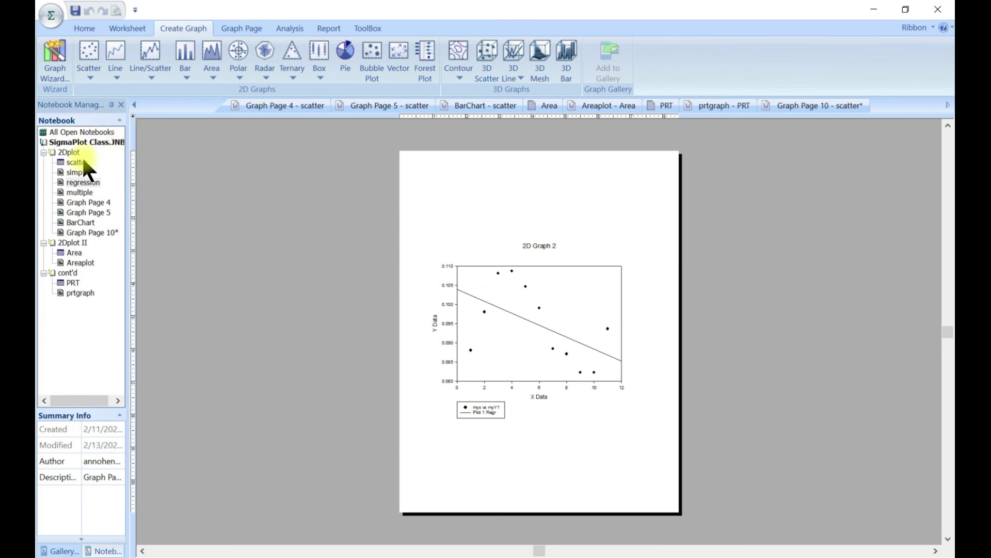
double_click(81, 159)
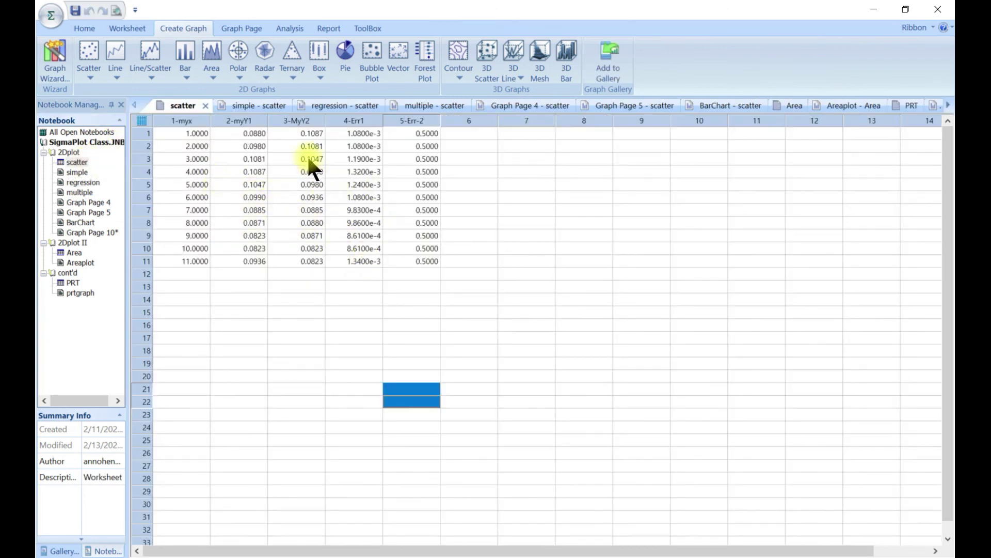
Change MyY2 row 1 from 0.10867 to 1.10867 and view the enlarged bubble on Graph Page 10
left_click(306, 132)
left_click(307, 136)
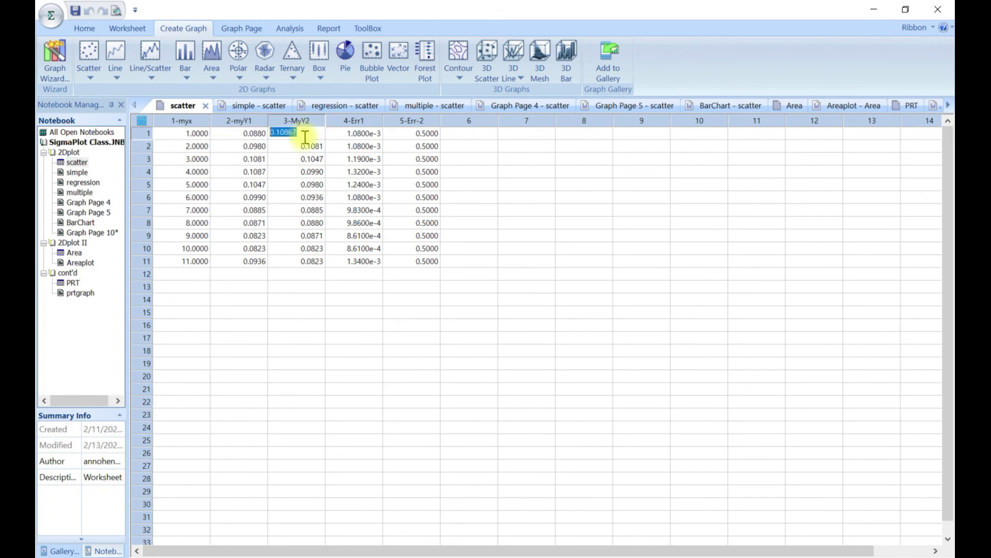
left_click(273, 136)
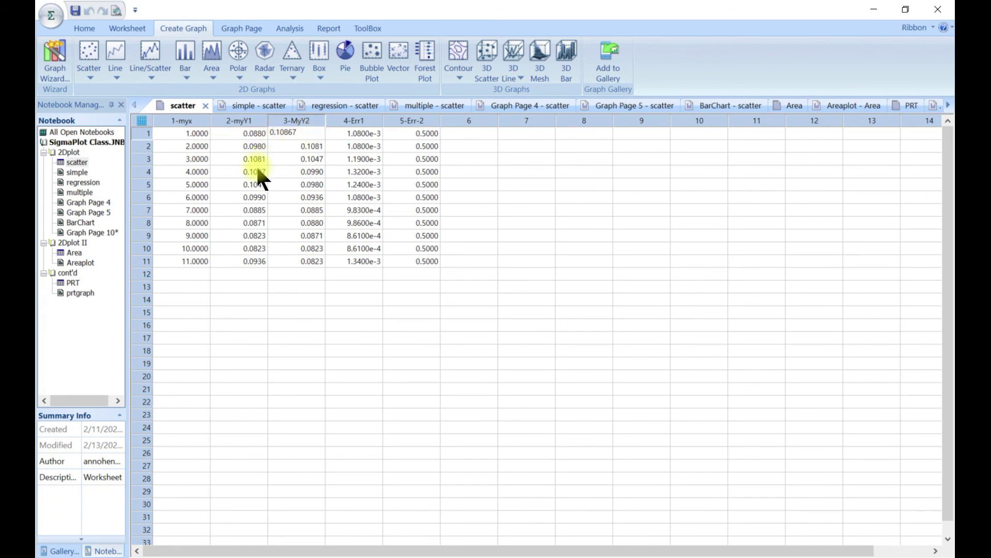
key("BackSpace")
type("1")
left_click(397, 327)
double_click(92, 231)
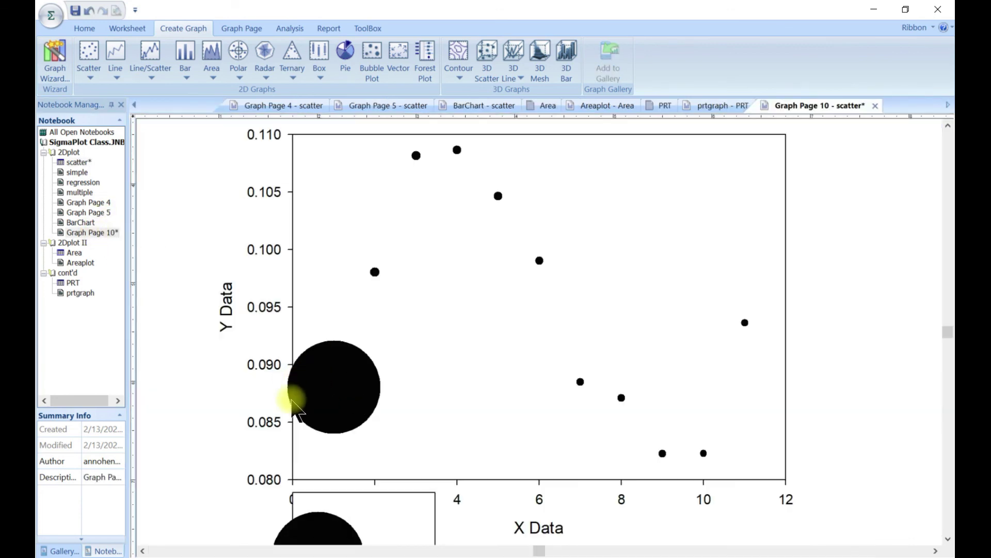